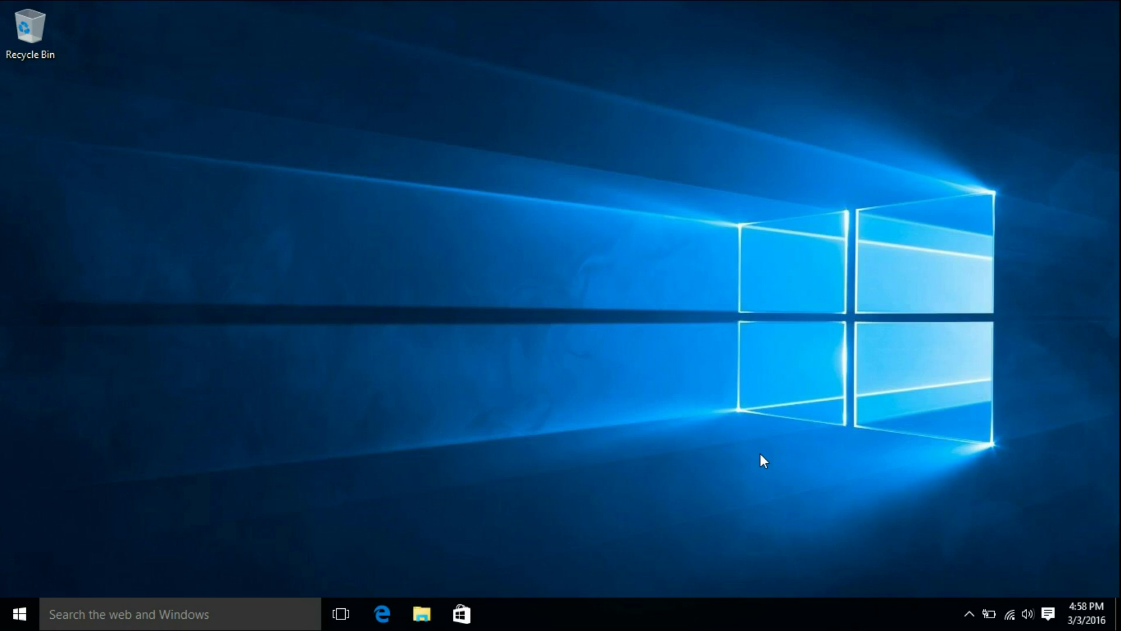
Search Start for 'control', open Control Panel, then close its window.
left_click(19, 613)
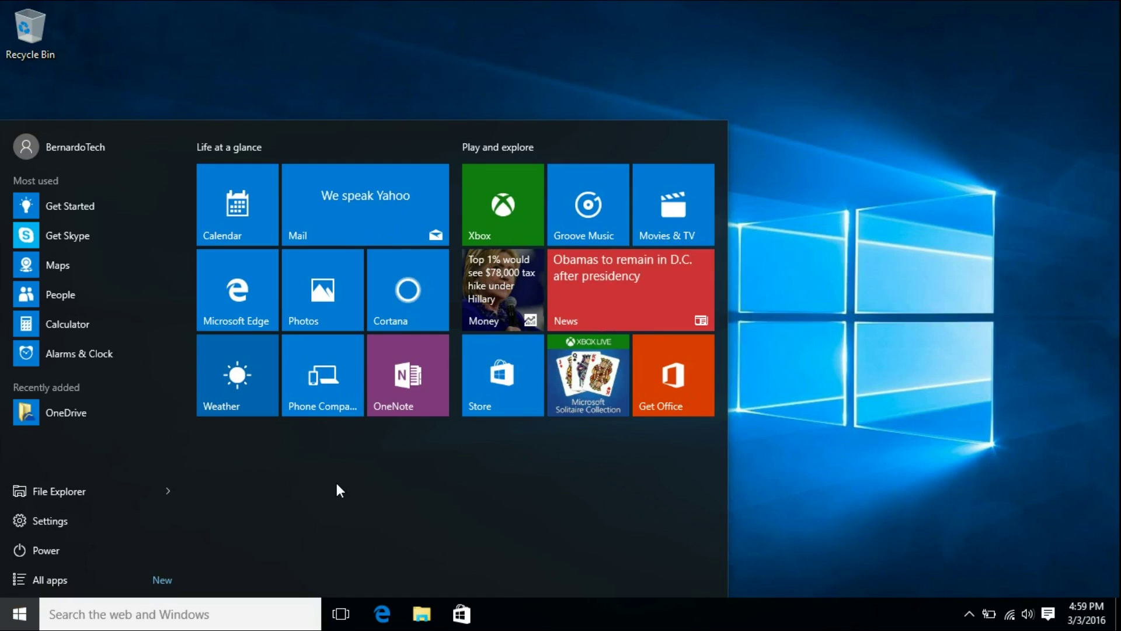
type("con")
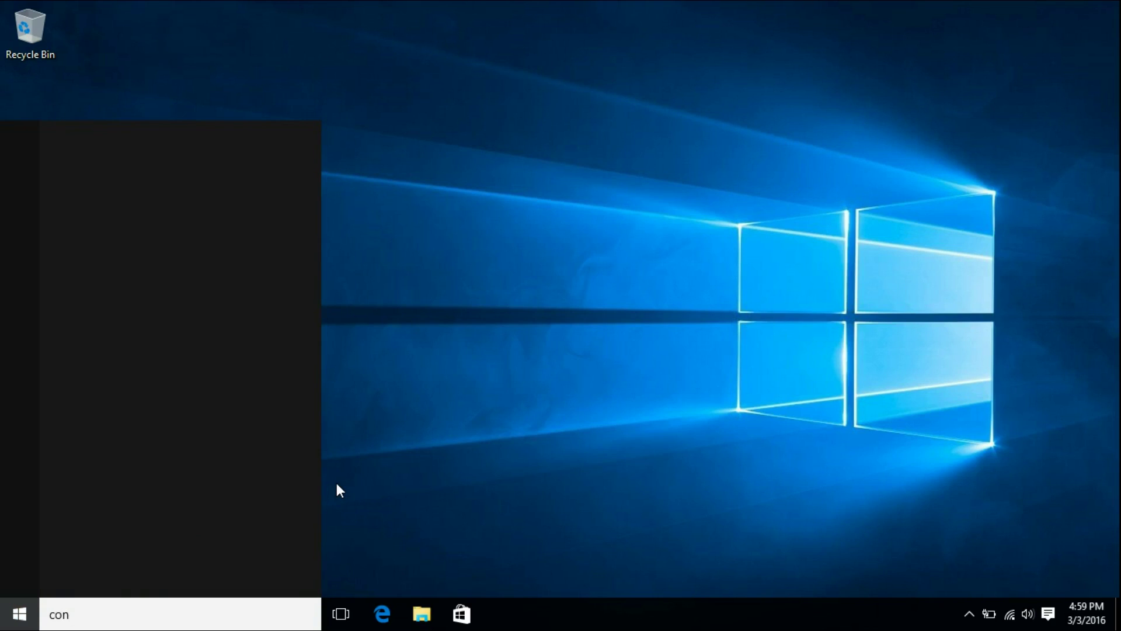
type("trol")
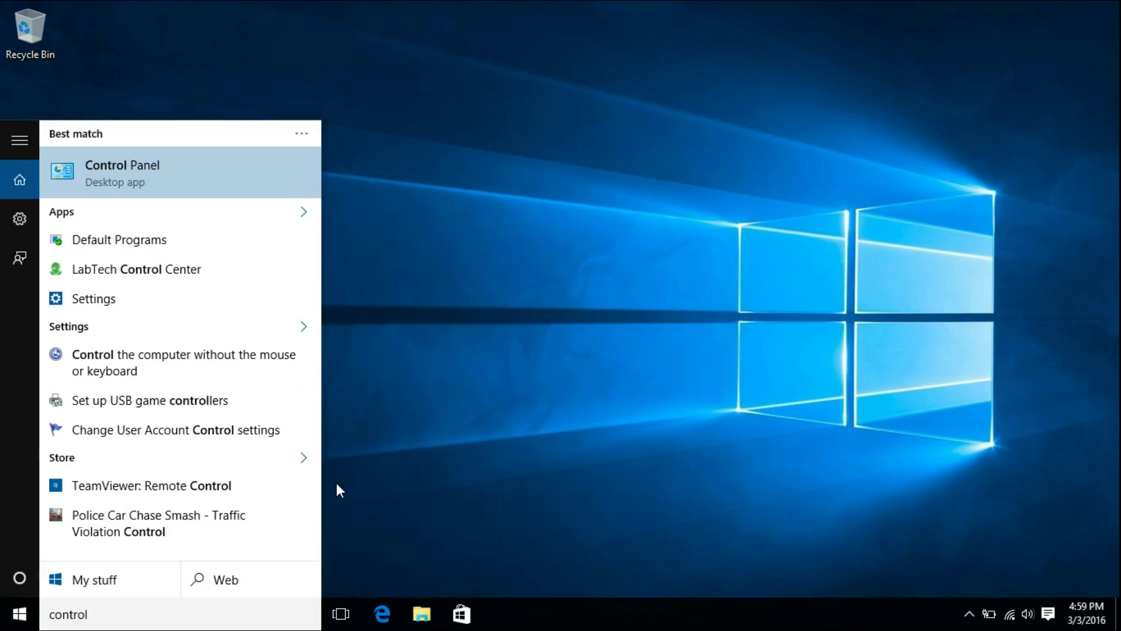
left_click(86, 171)
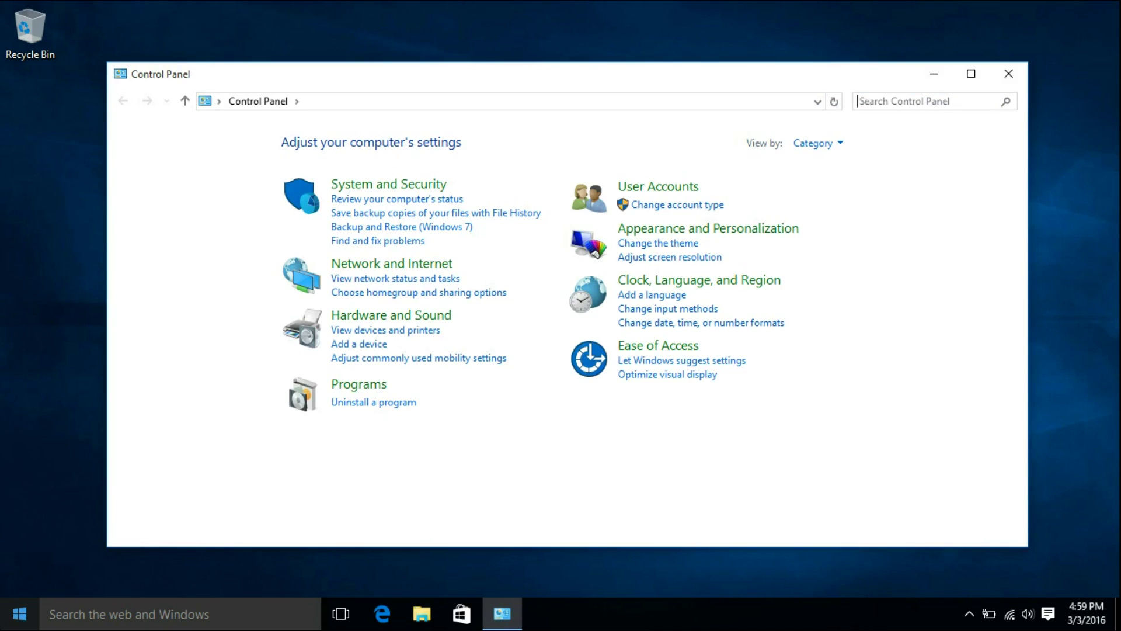
left_click(1019, 72)
Search Start for 'firewall' and then 'background', dismissing each result list.
left_click(19, 613)
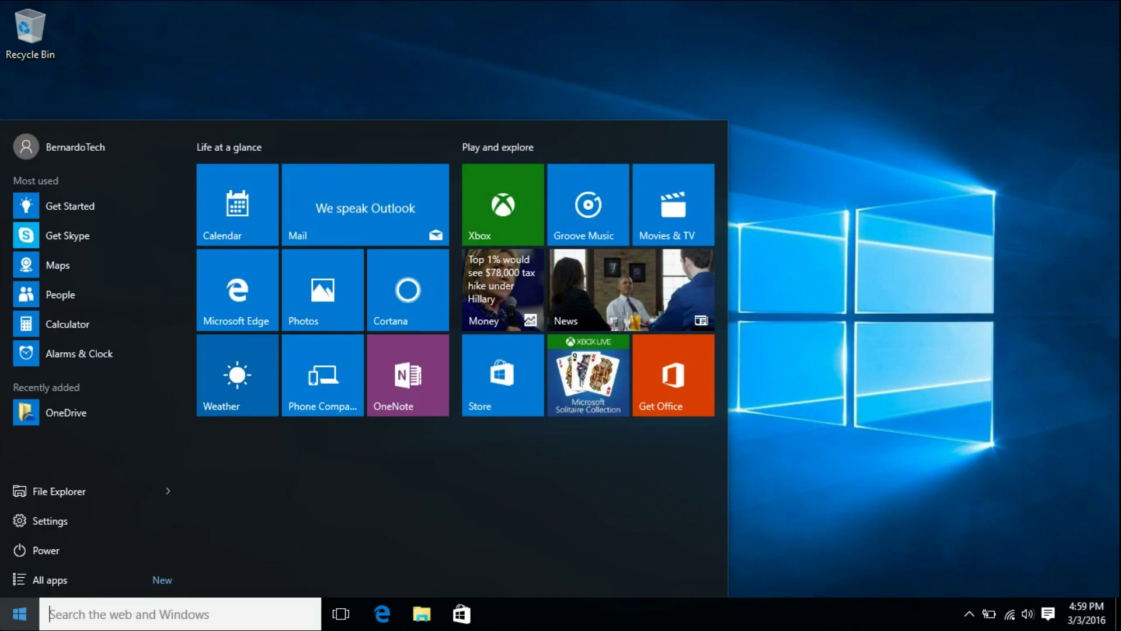
type("f")
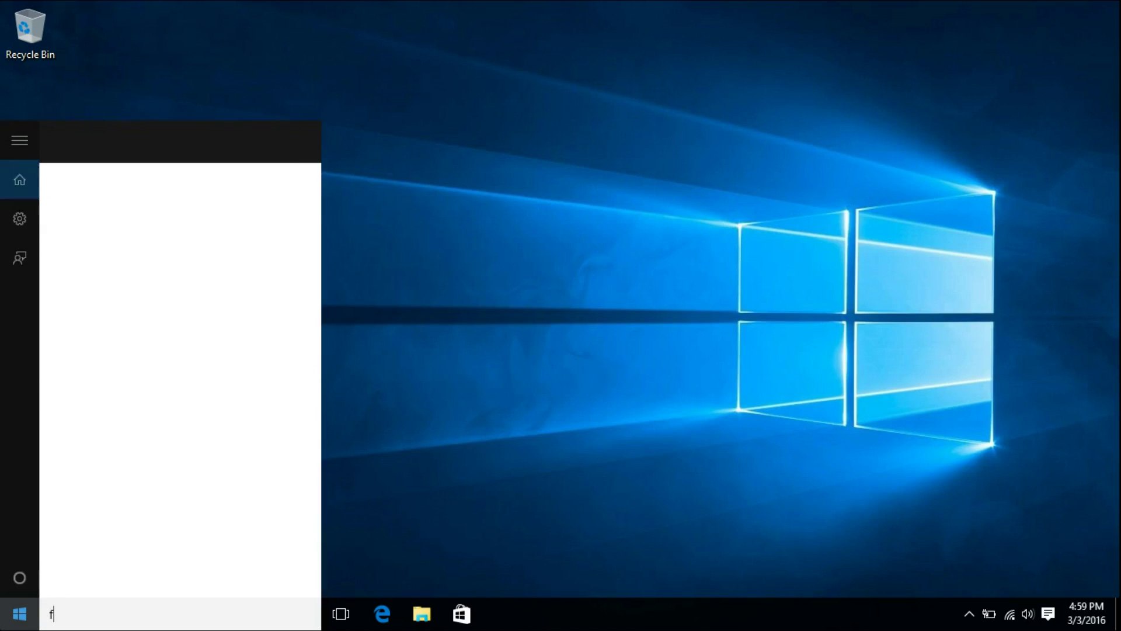
type("irewall")
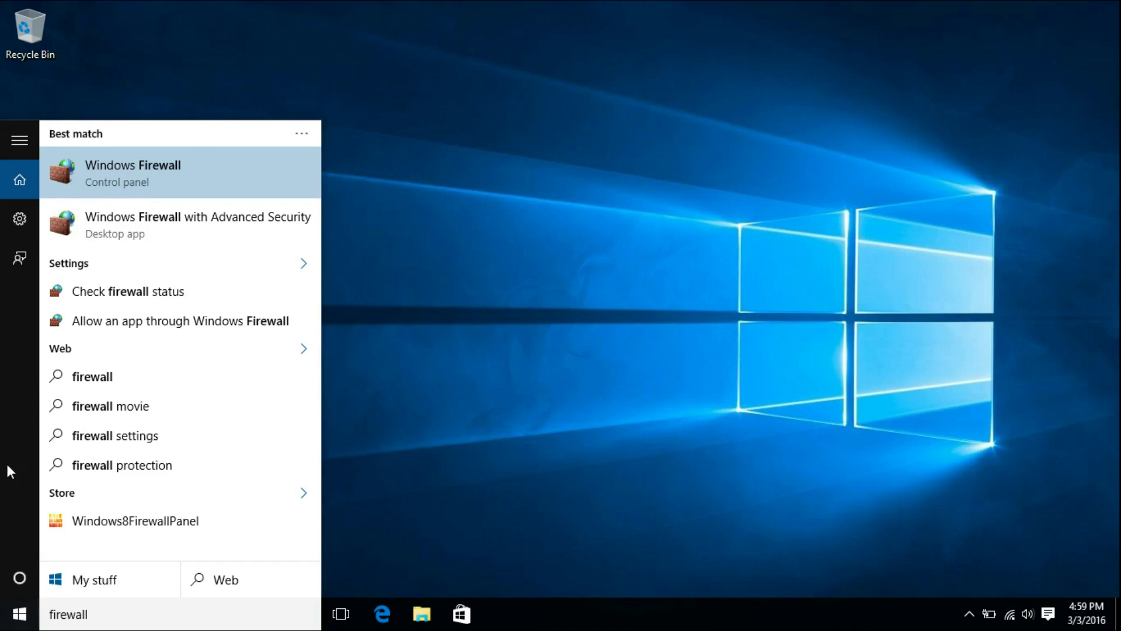
left_click(487, 337)
left_click(19, 613)
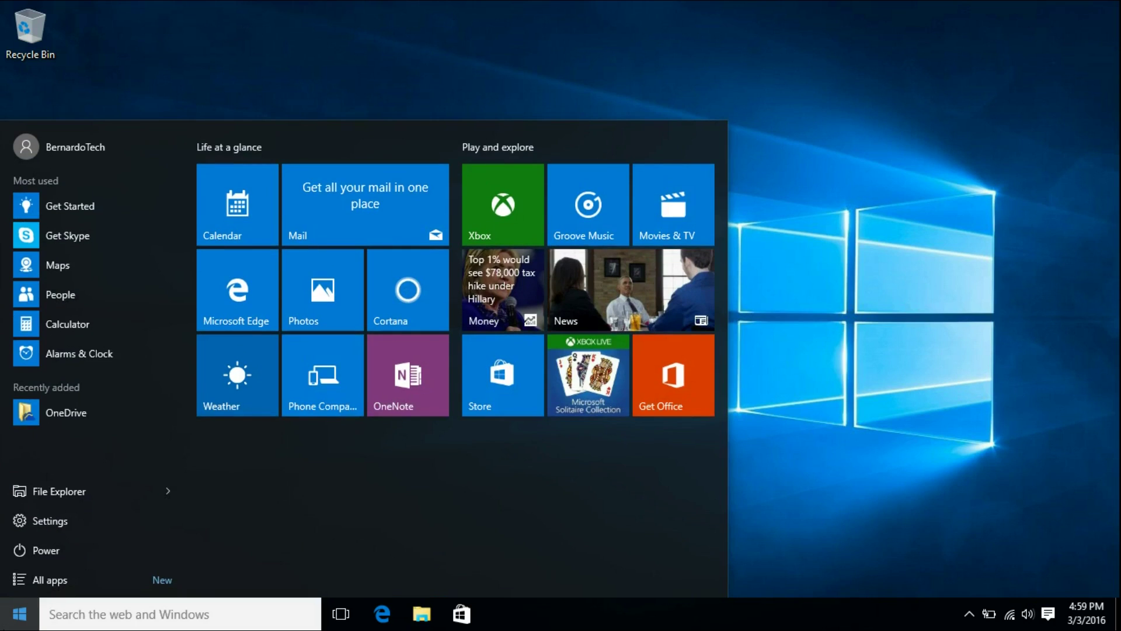
type("backg")
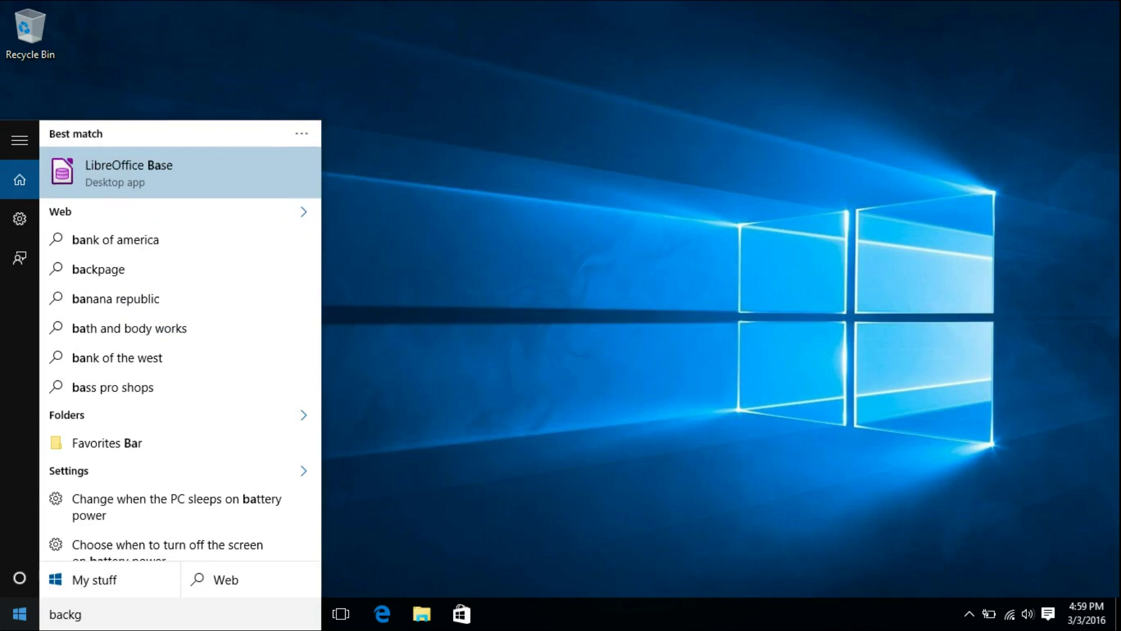
type("round")
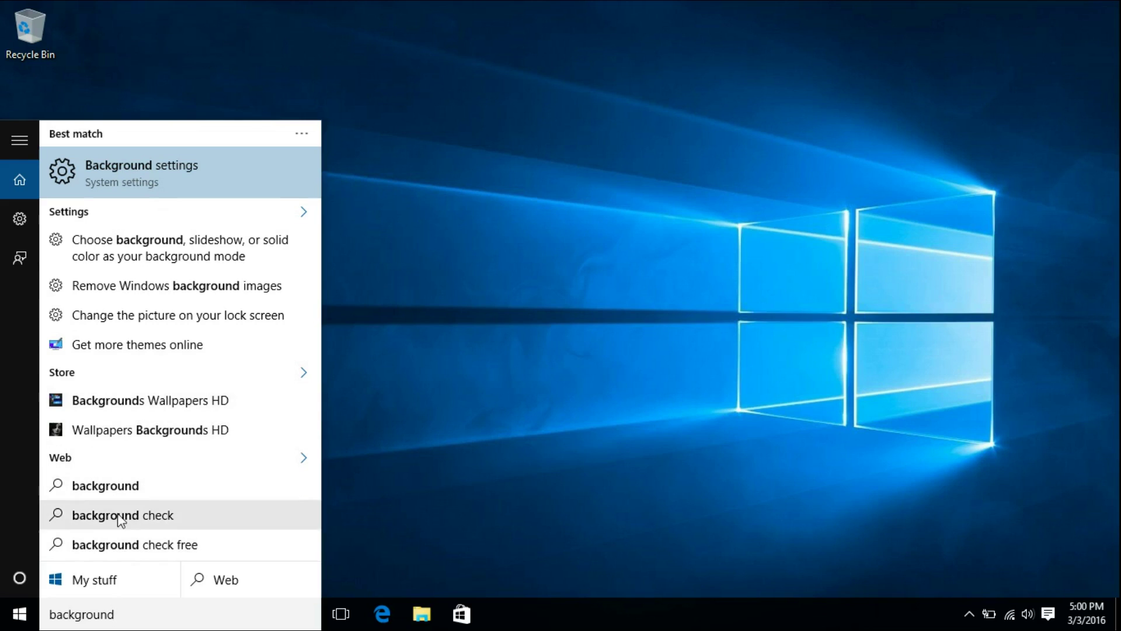
left_click(508, 444)
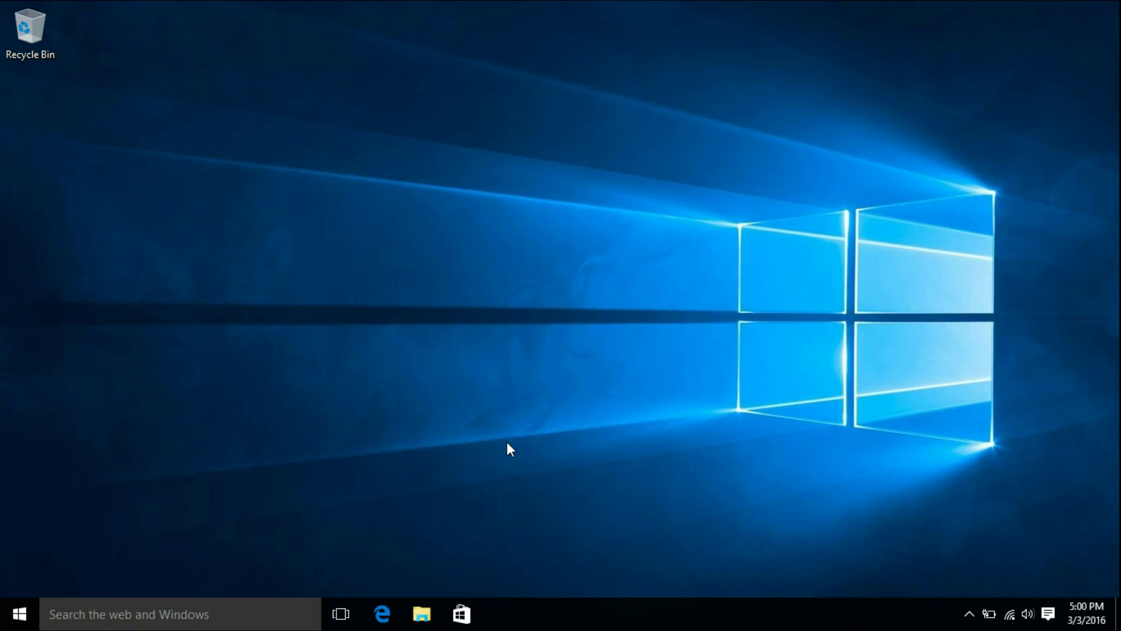
Unpin the Movies & TV, Groove Music, Xbox and Money tiles from Start.
left_click(19, 613)
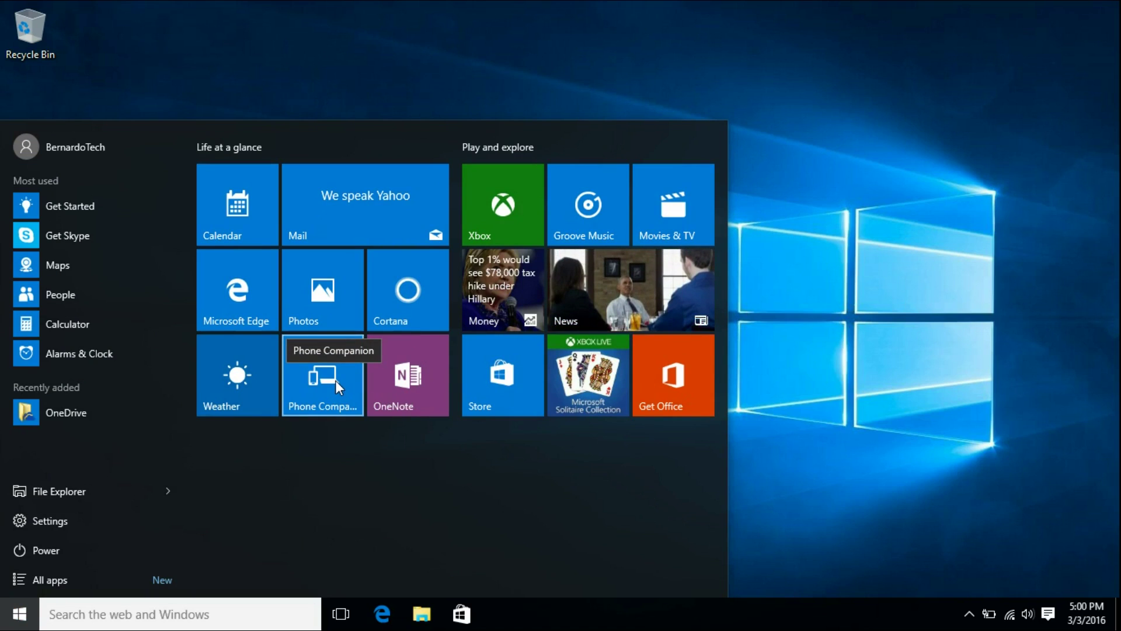
right_click(680, 189)
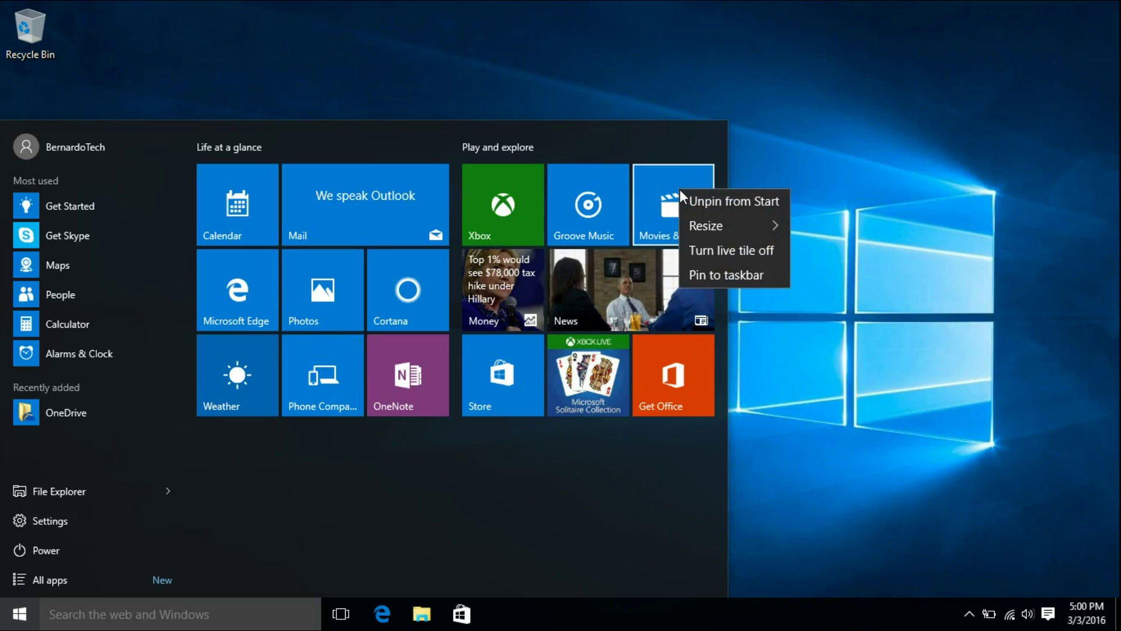
left_click(733, 199)
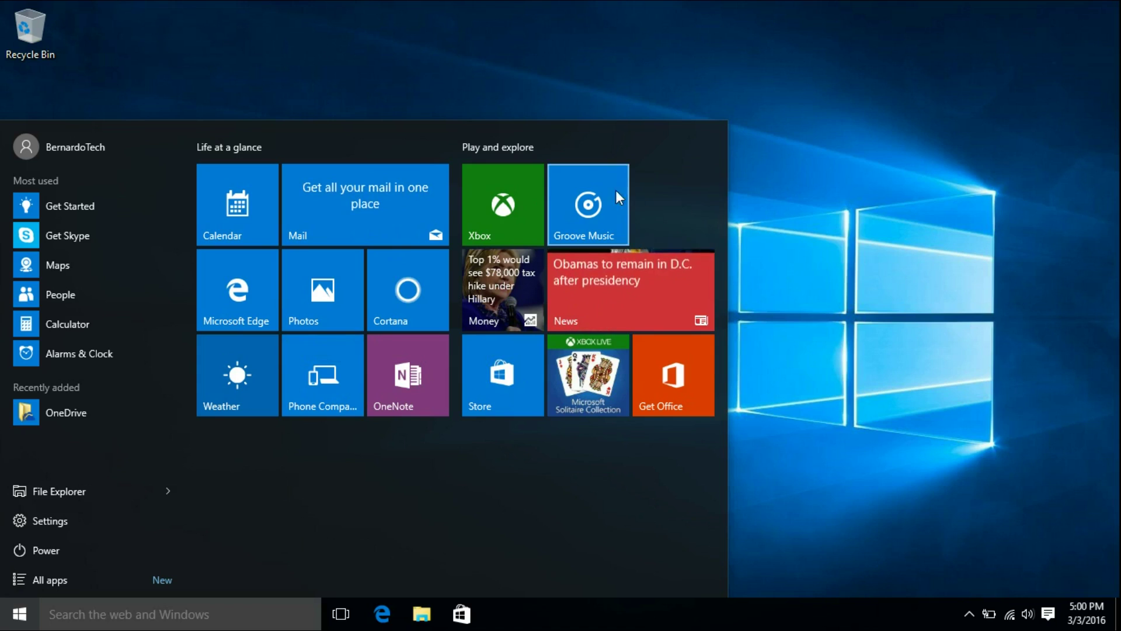
right_click(590, 184)
left_click(604, 193)
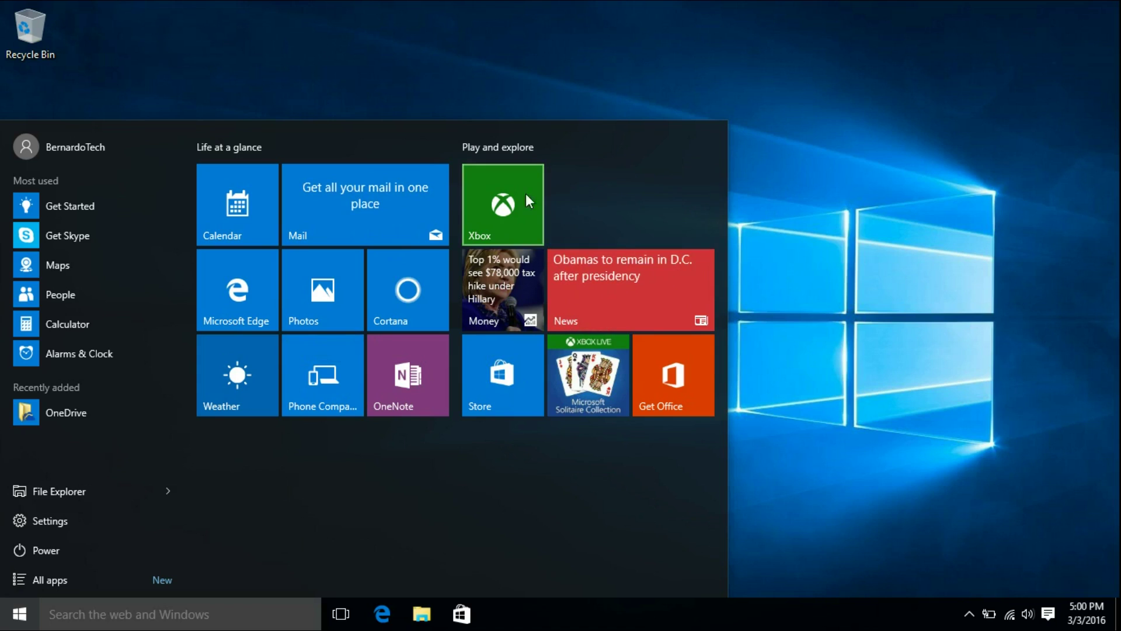
right_click(514, 194)
left_click(531, 204)
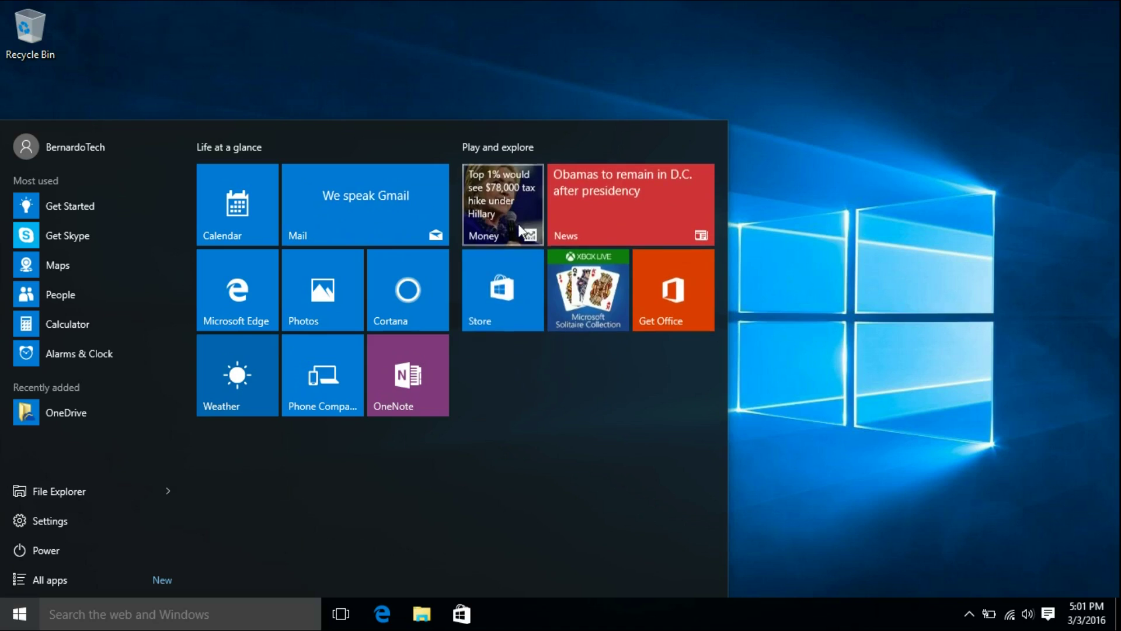
right_click(498, 196)
left_click(517, 201)
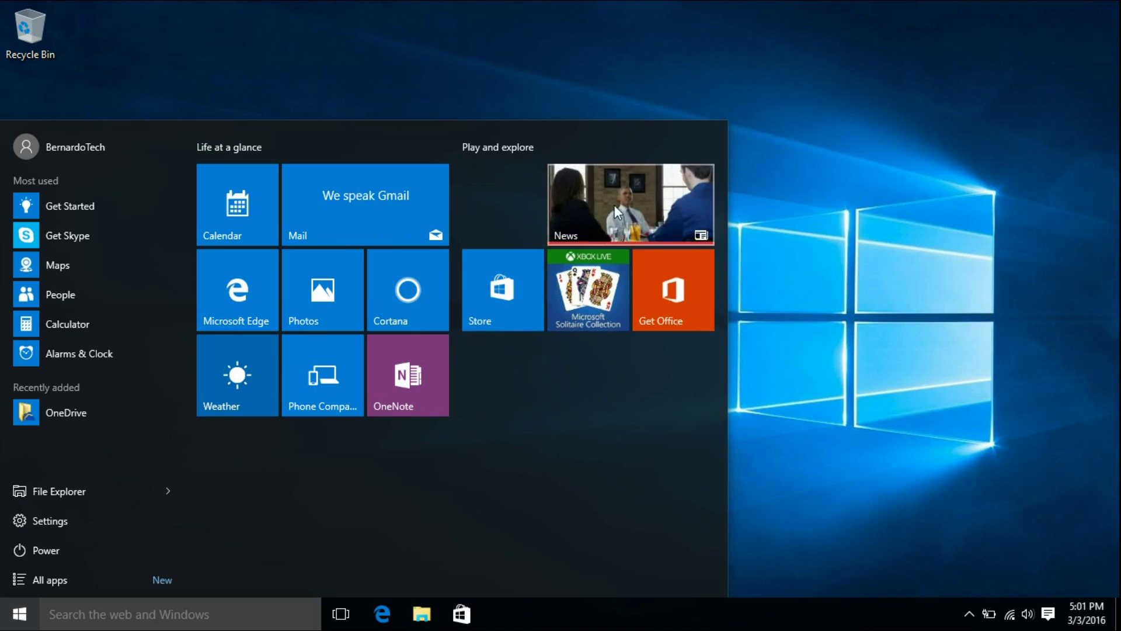
Unpin the News, Solitaire, Get Office and Store tiles from Start.
right_click(618, 194)
left_click(634, 200)
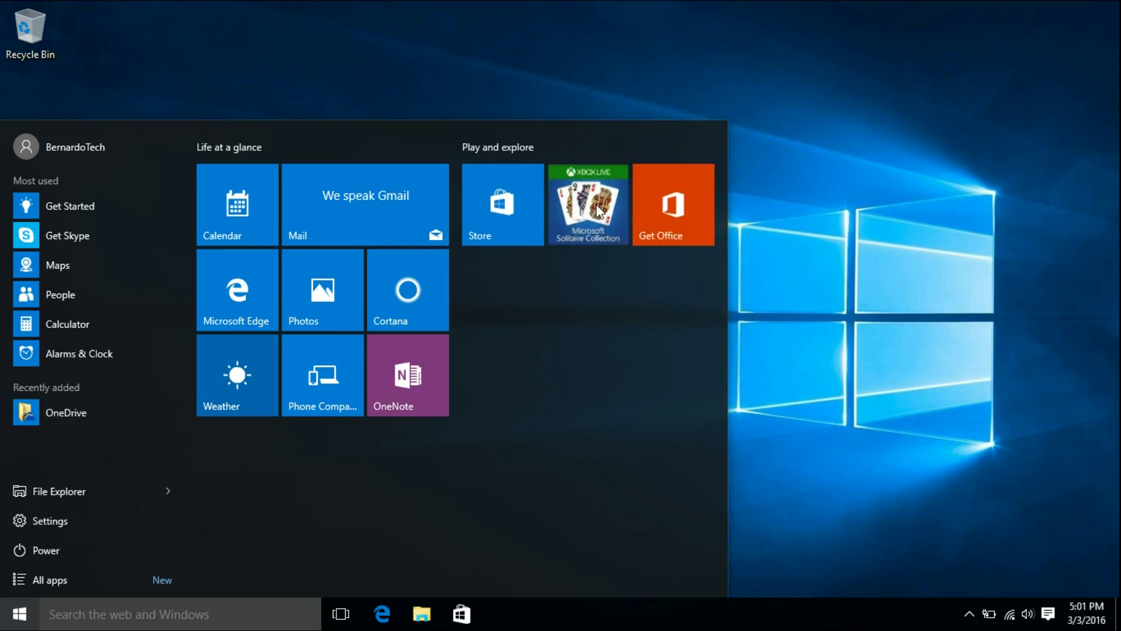
right_click(602, 208)
left_click(608, 214)
right_click(658, 207)
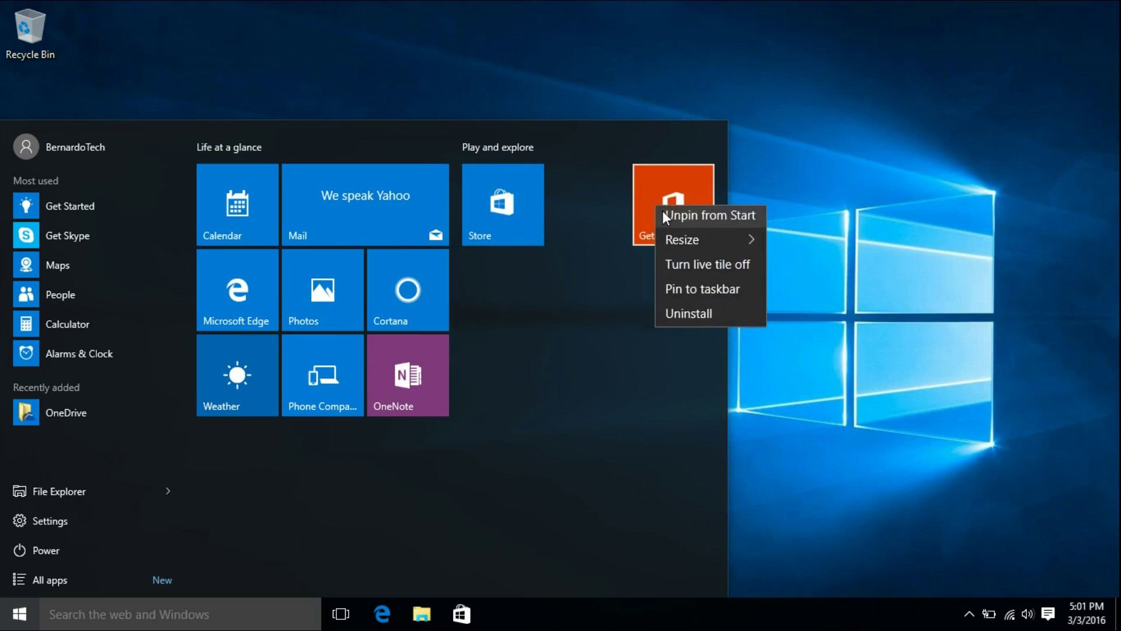
left_click(665, 213)
right_click(521, 194)
left_click(535, 202)
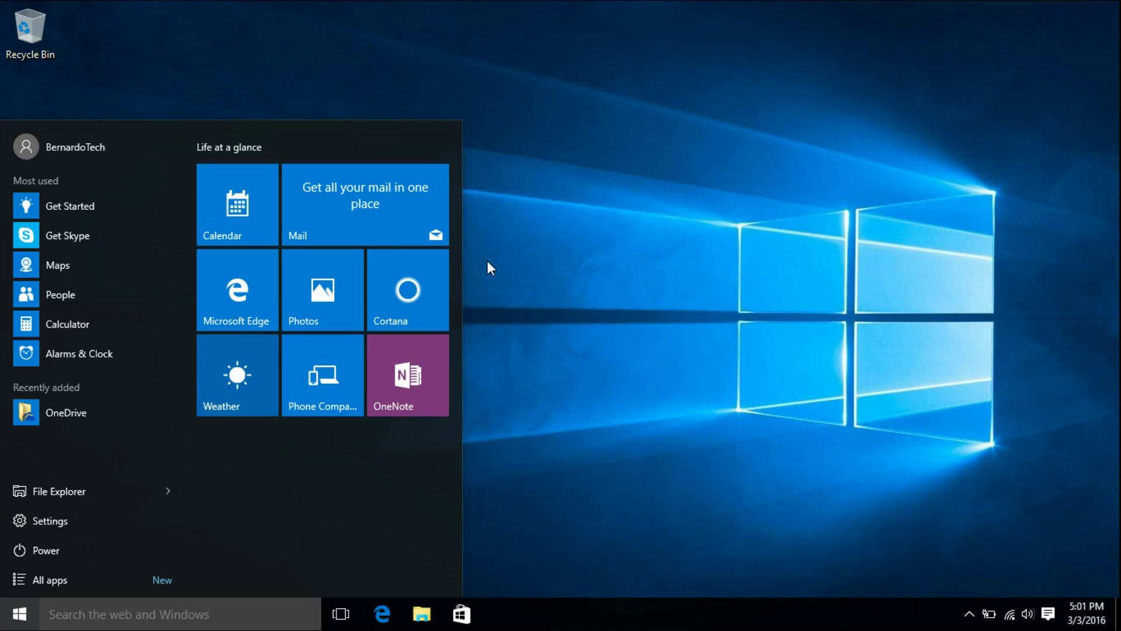
Unpin the Phone Companion, OneNote, Photos and Cortana tiles from Start.
right_click(317, 373)
left_click(327, 380)
right_click(384, 373)
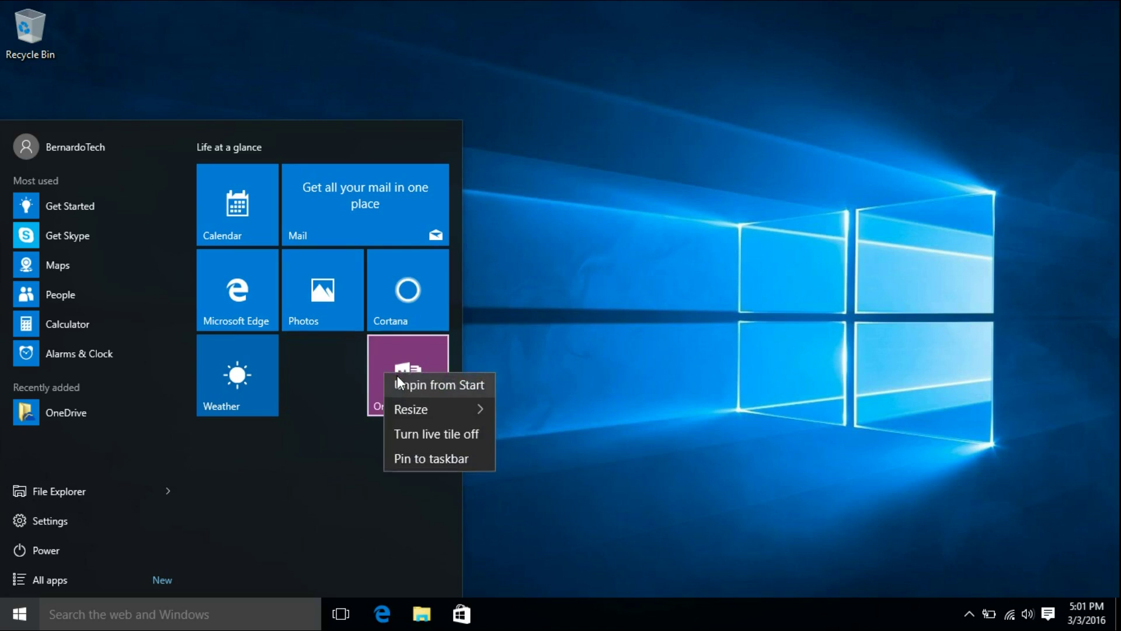
left_click(397, 378)
right_click(330, 292)
left_click(335, 299)
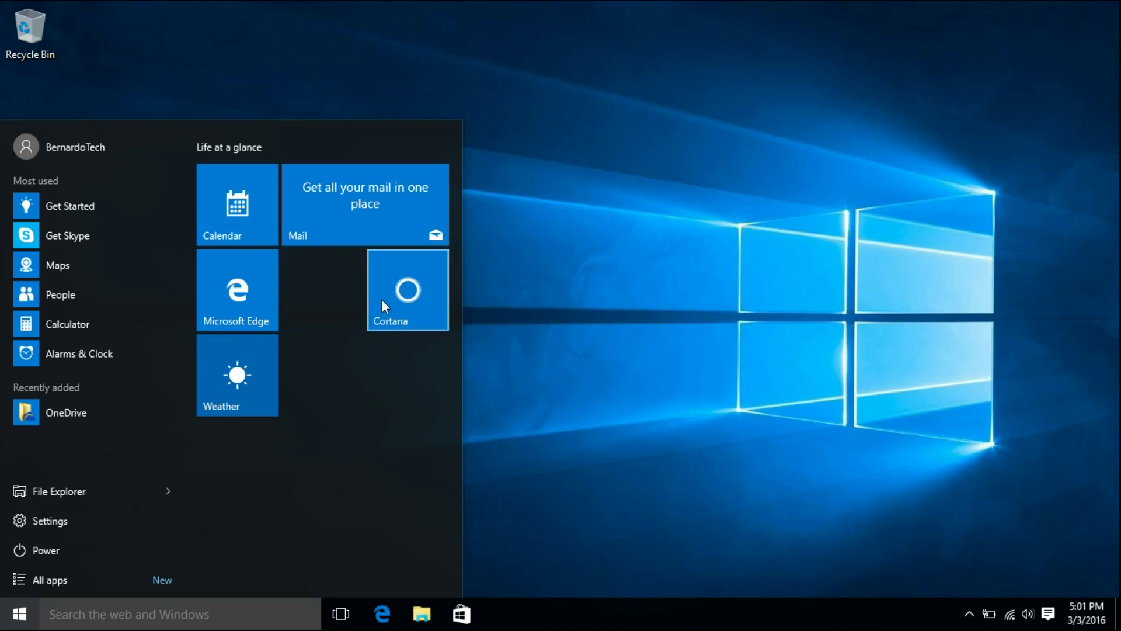
right_click(397, 304)
left_click(401, 306)
Unpin the Mail and Calendar tiles and move Weather beside Microsoft Edge.
right_click(330, 209)
left_click(337, 216)
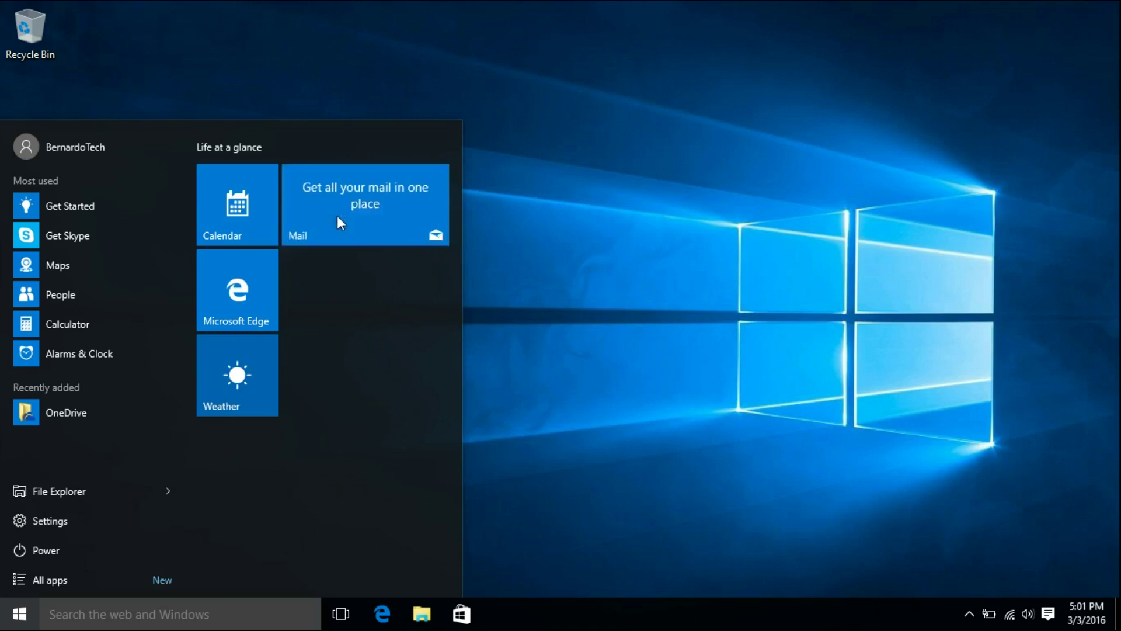
right_click(248, 194)
left_click(265, 204)
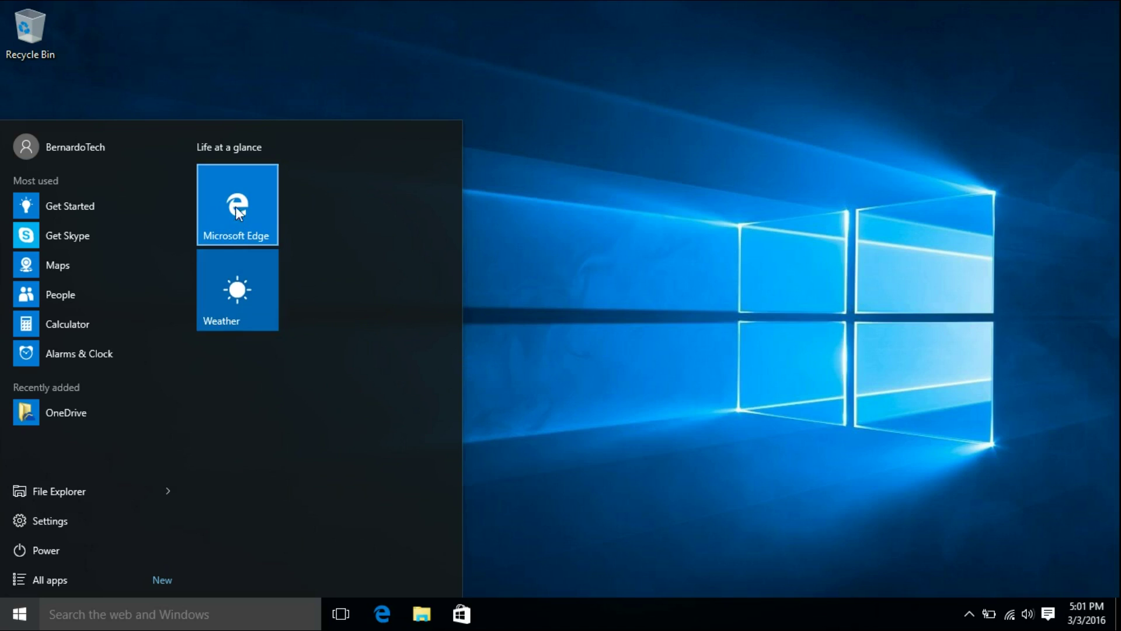
left_click_drag(240, 300, 332, 217)
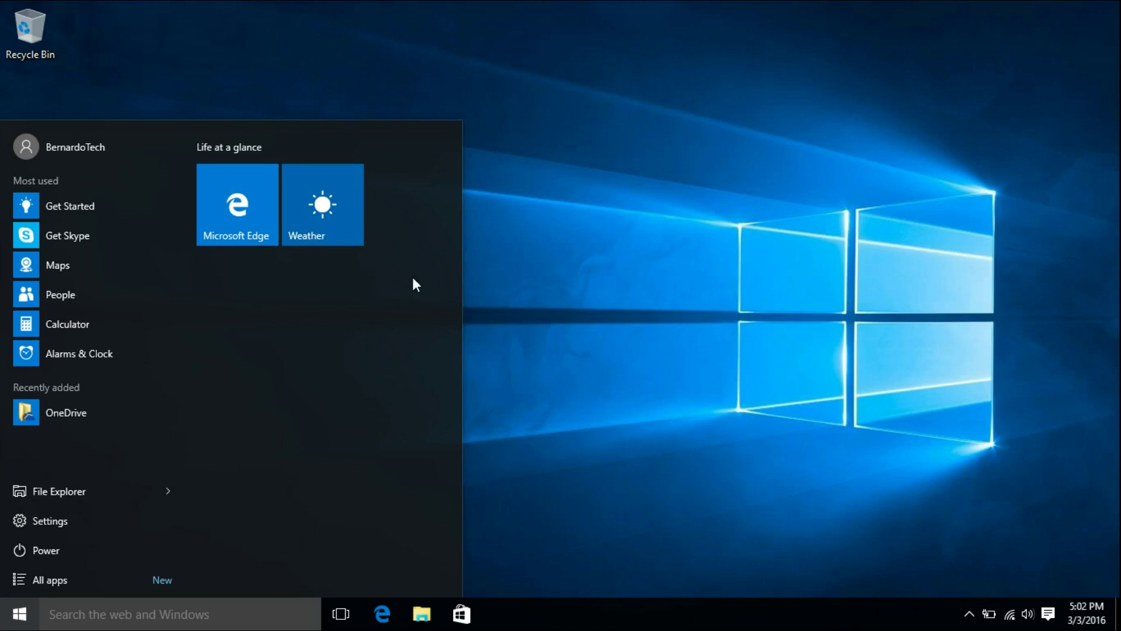
Pin Control Panel to Start and place its tile beside Weather.
left_click(509, 380)
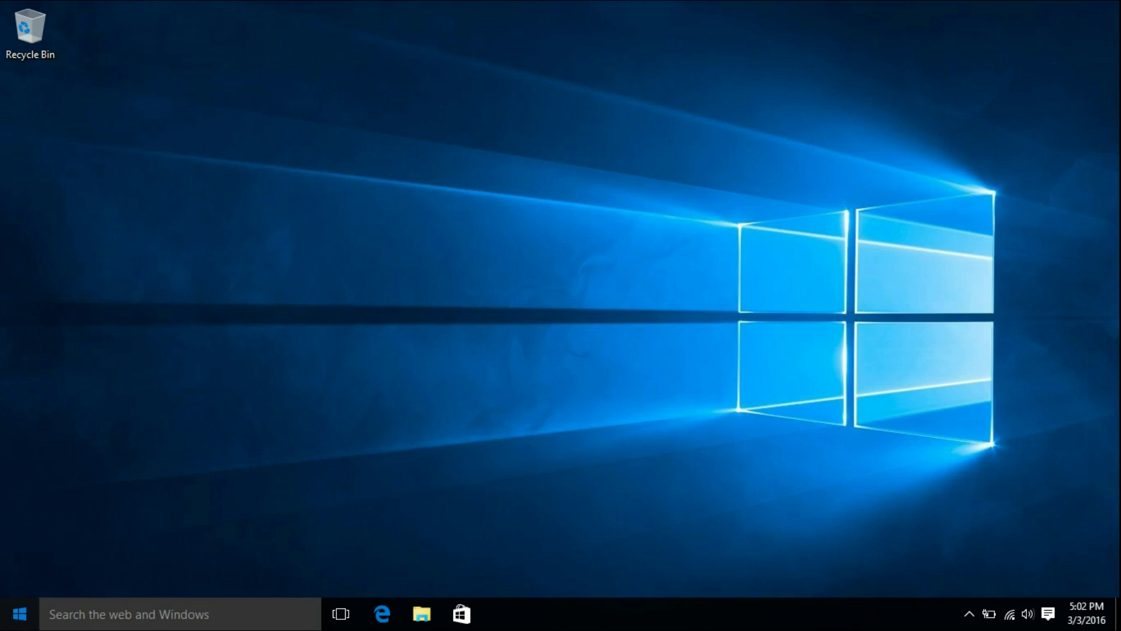
left_click(19, 613)
type("control")
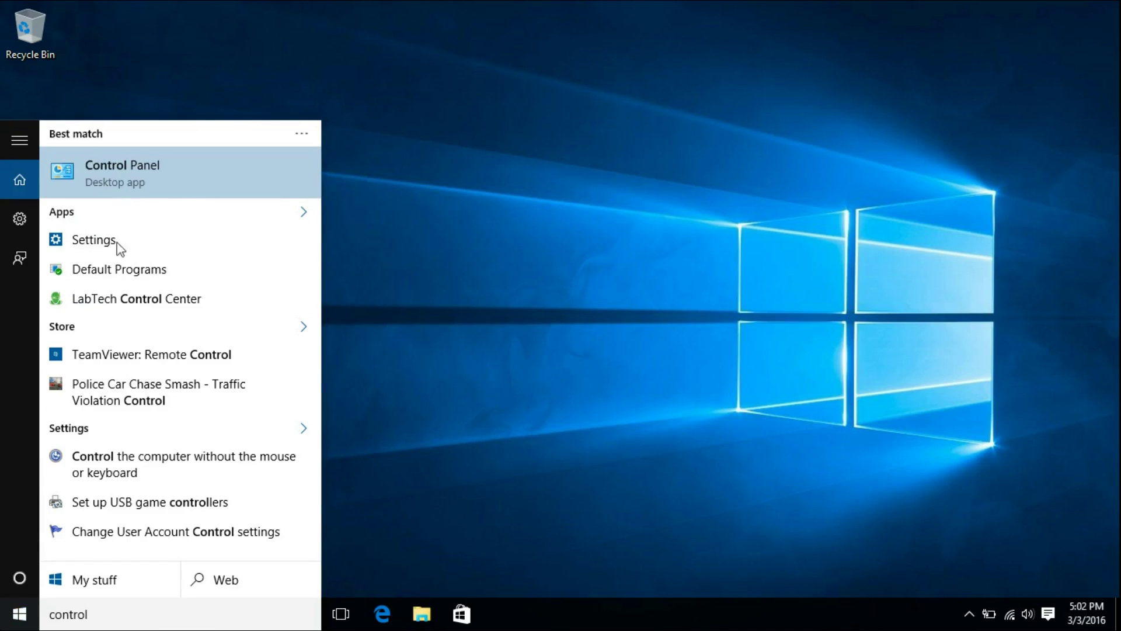
right_click(89, 167)
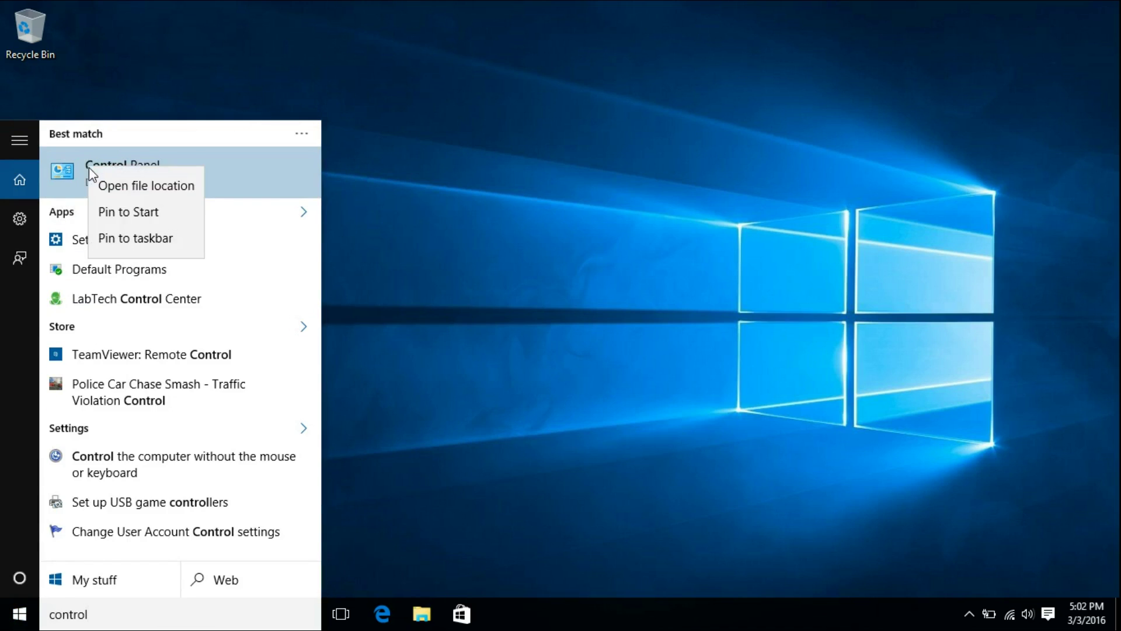
left_click(124, 209)
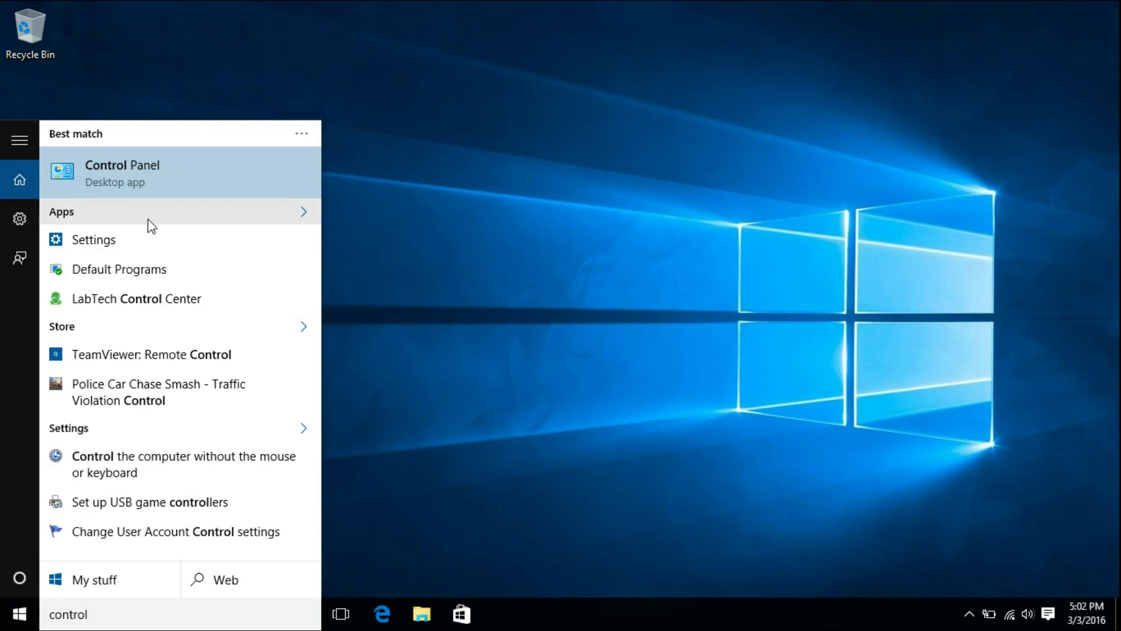
left_click(552, 295)
key("super")
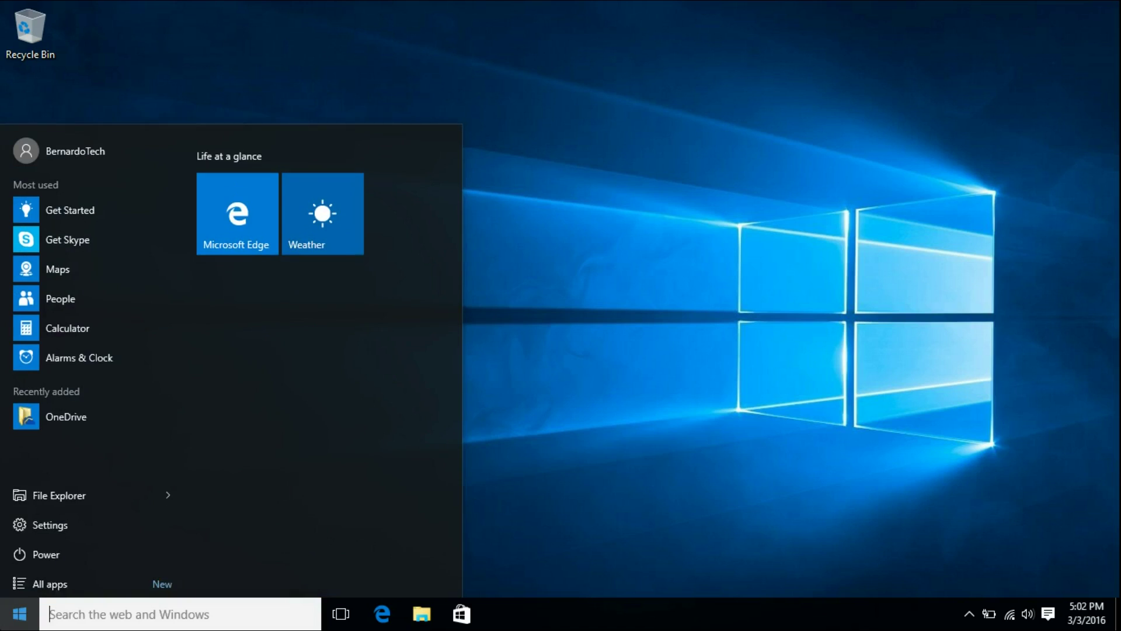
left_click_drag(242, 330, 412, 204)
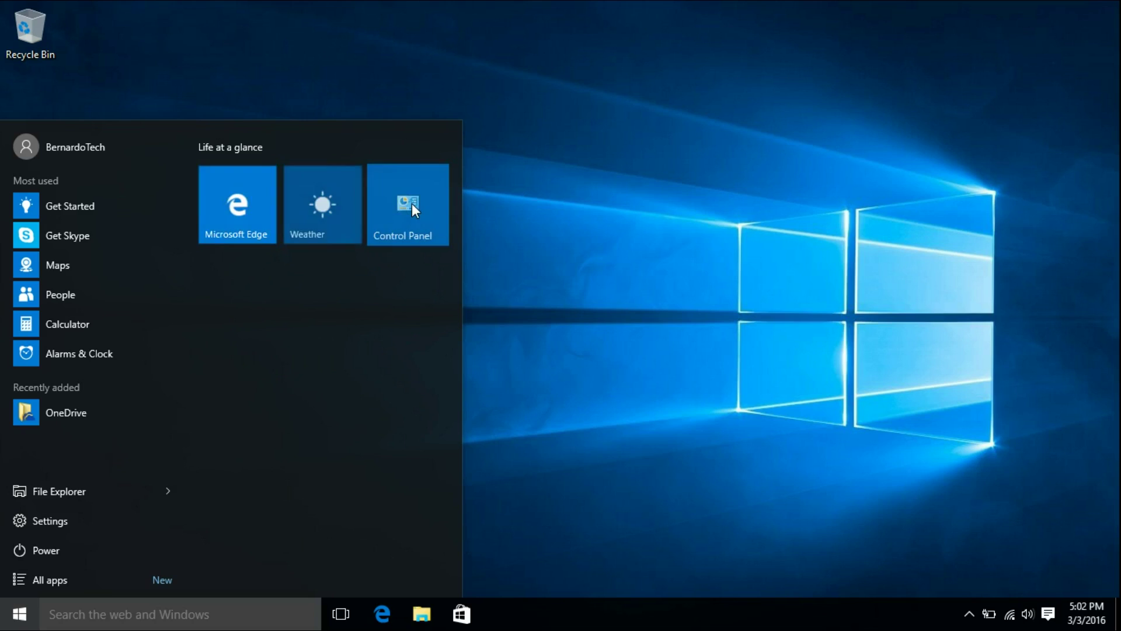
Pin This PC to Start and check the new tile.
type("this pc")
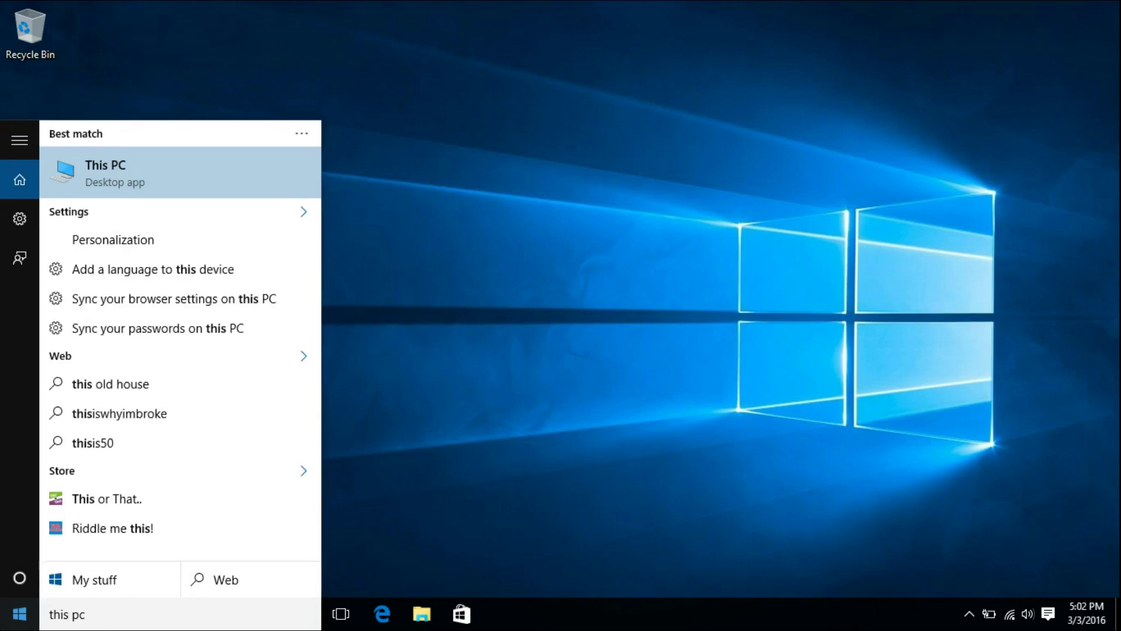
right_click(100, 170)
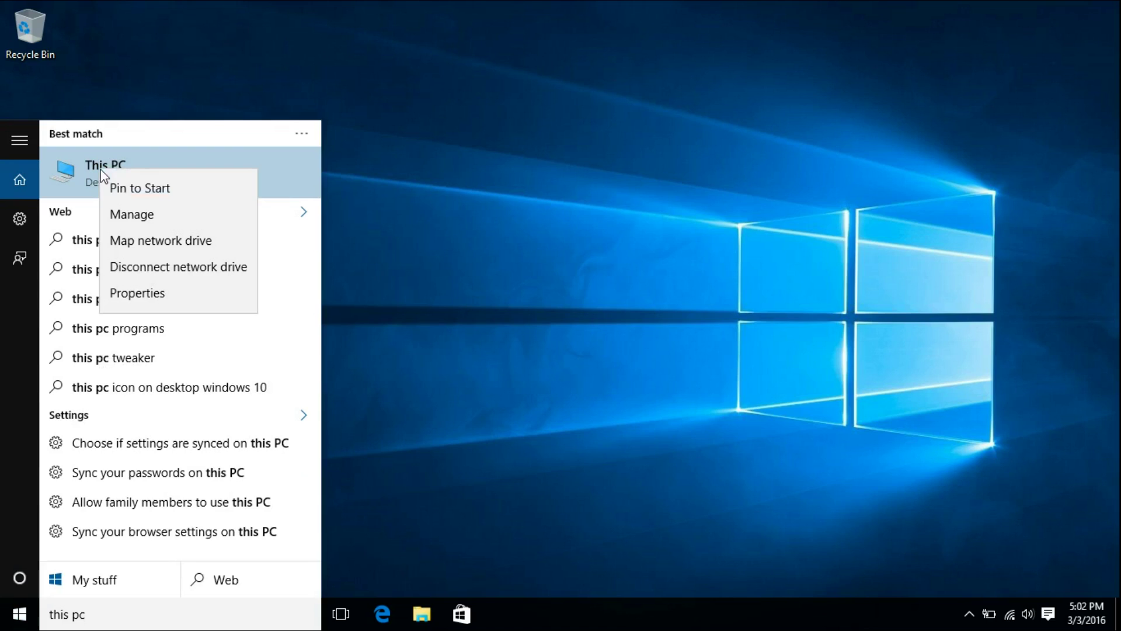
left_click(111, 182)
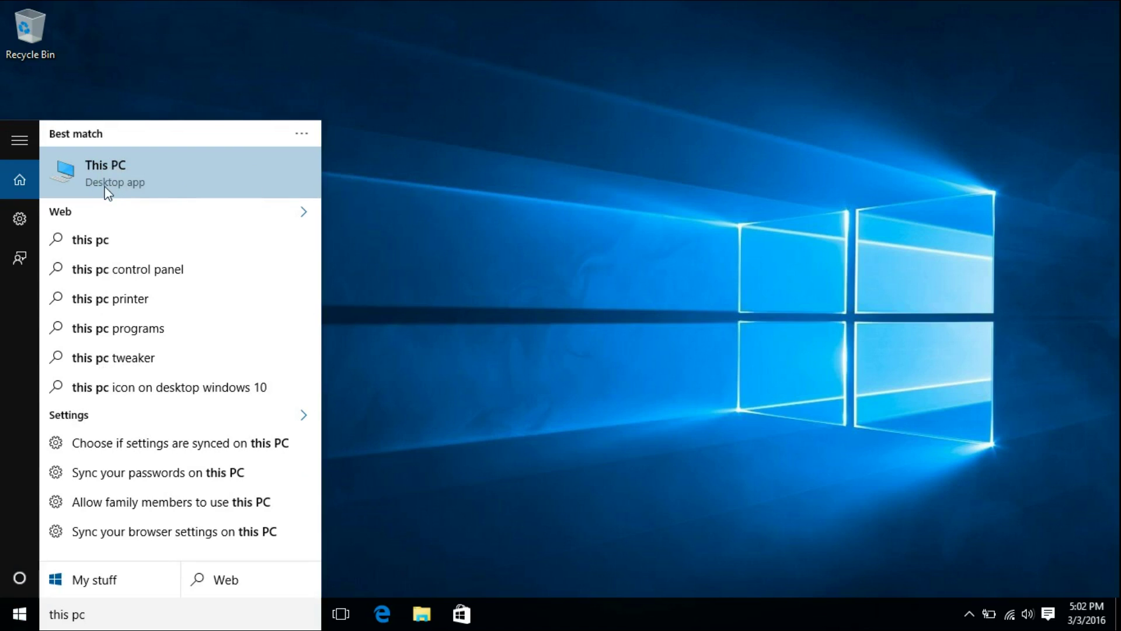
left_click(555, 321)
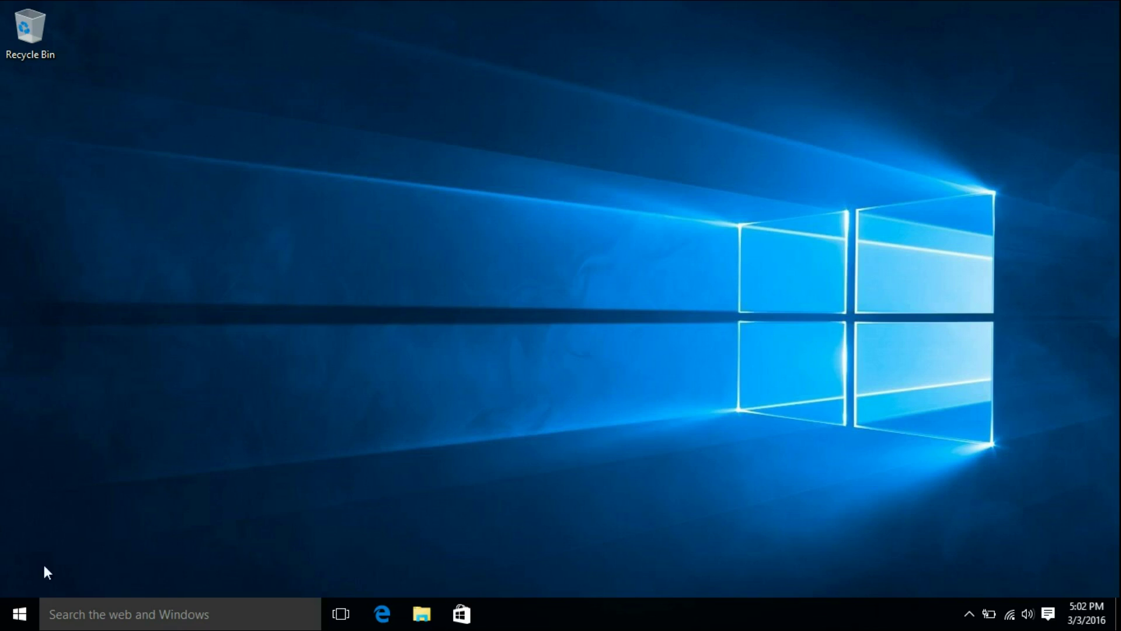
left_click(19, 613)
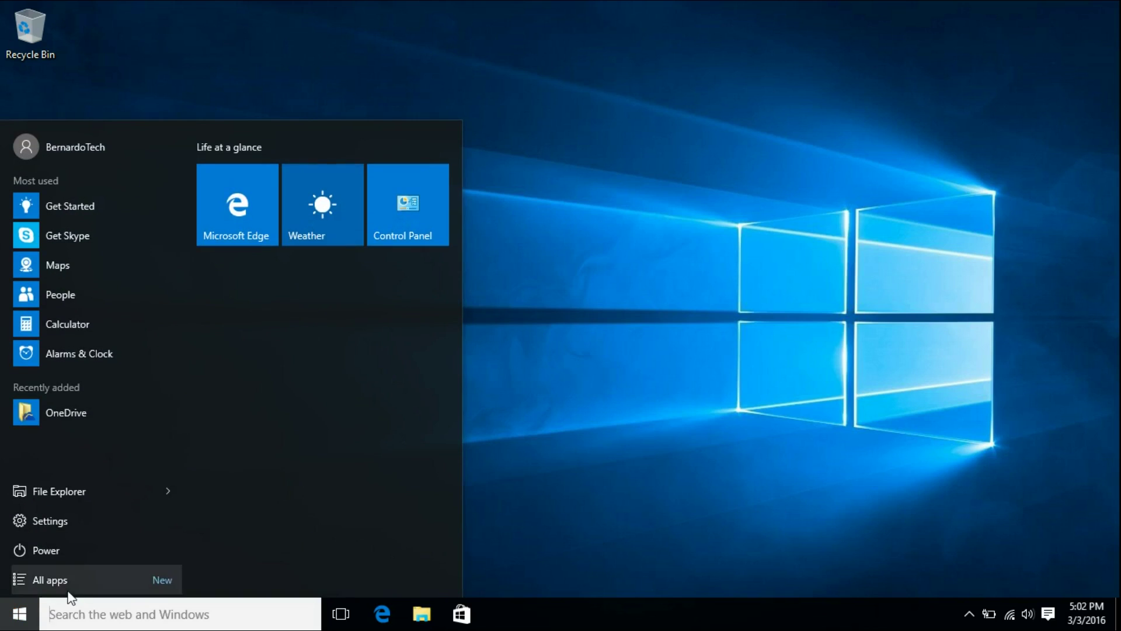
left_click(555, 455)
Pin Google Chrome to both Start and the taskbar.
left_click(18, 616)
type("chr")
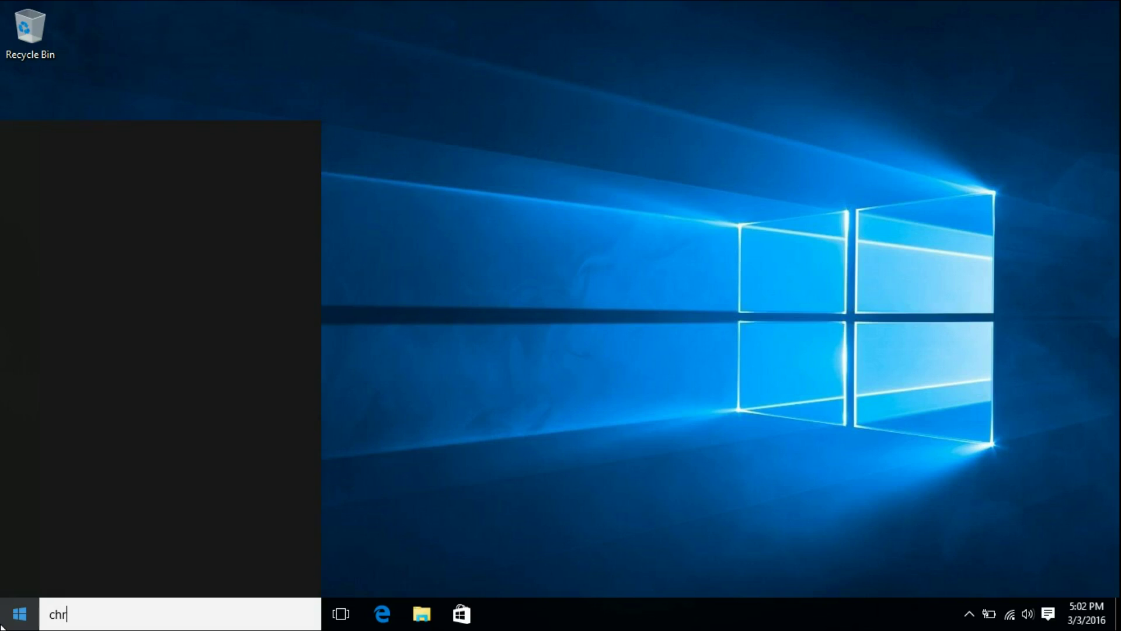
type("ome")
right_click(159, 166)
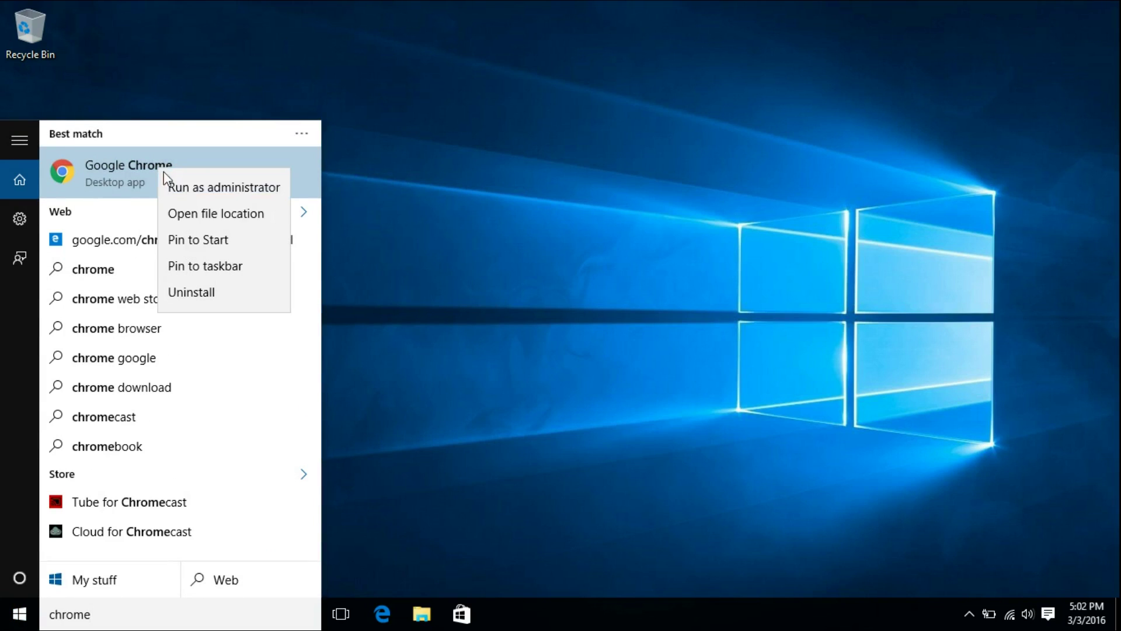
left_click(201, 240)
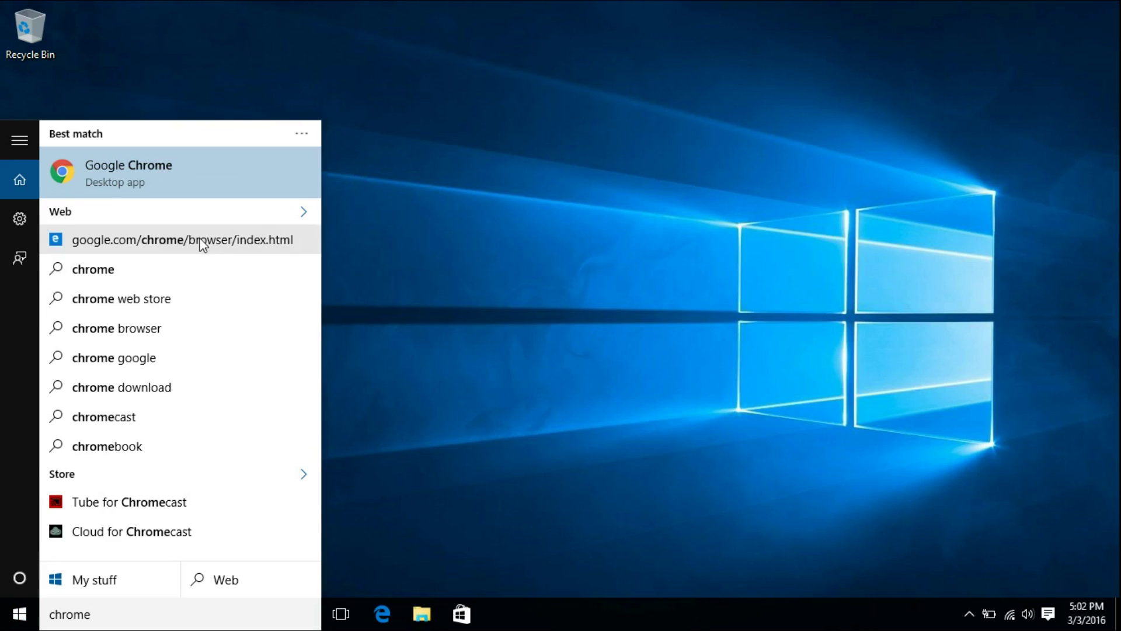
right_click(97, 176)
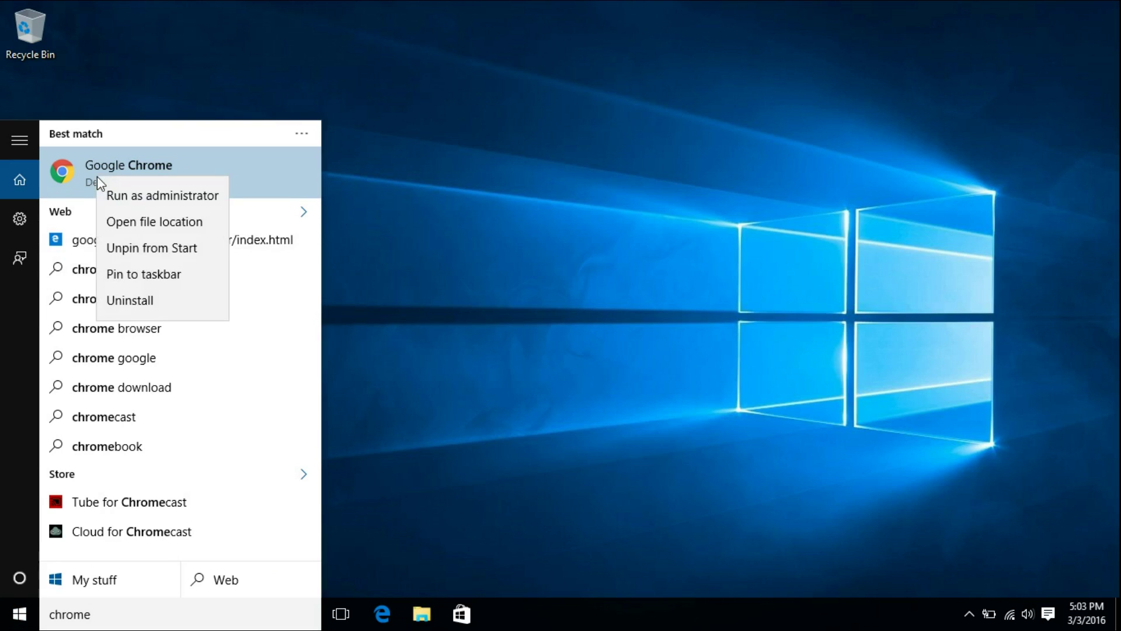
left_click(139, 273)
left_click(564, 586)
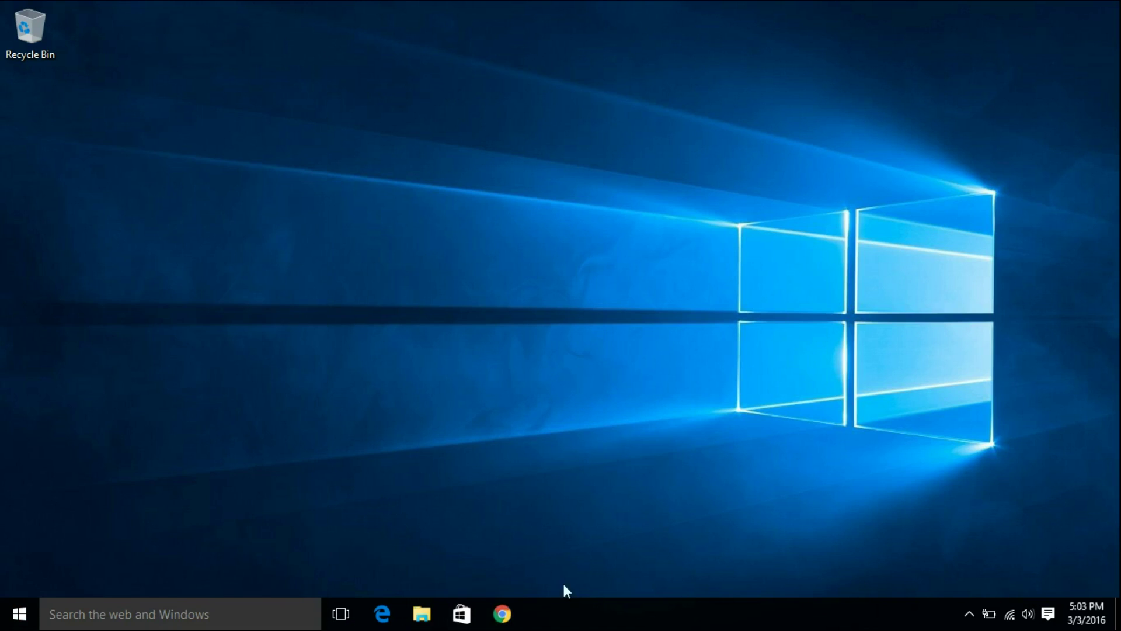
Unpin Store from the taskbar and remove the Task View button.
right_click(463, 615)
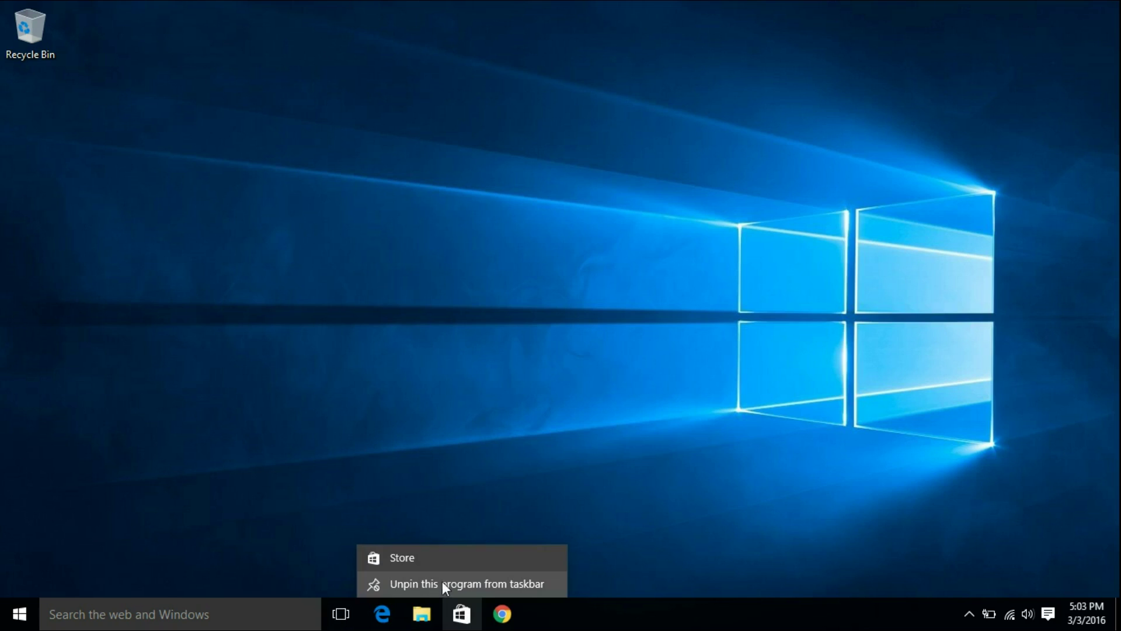
left_click(481, 583)
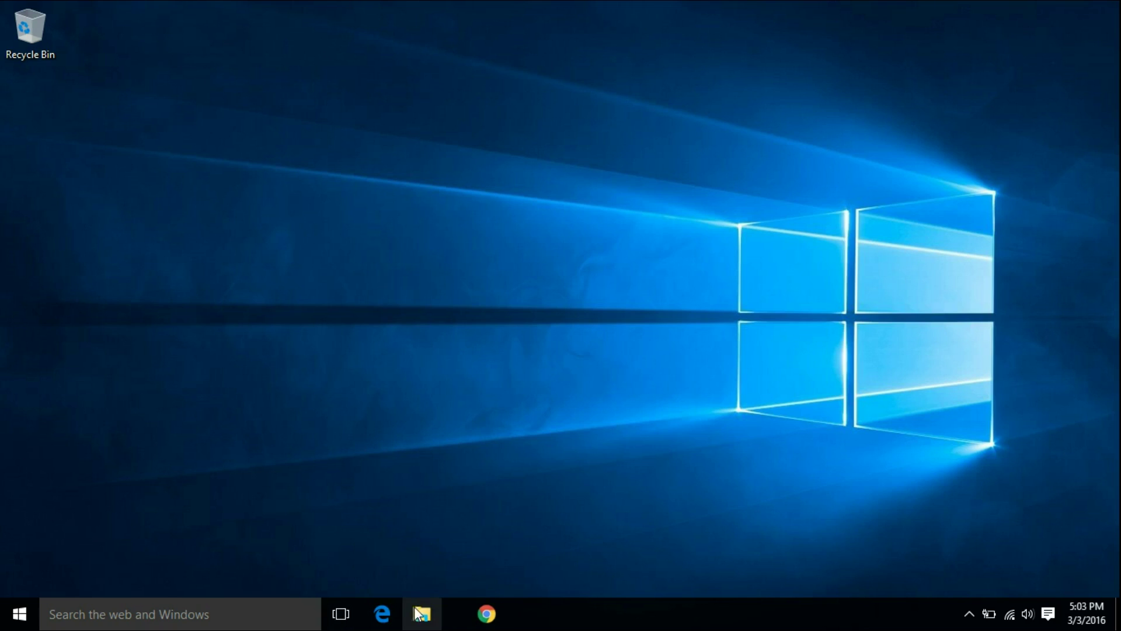
right_click(381, 617)
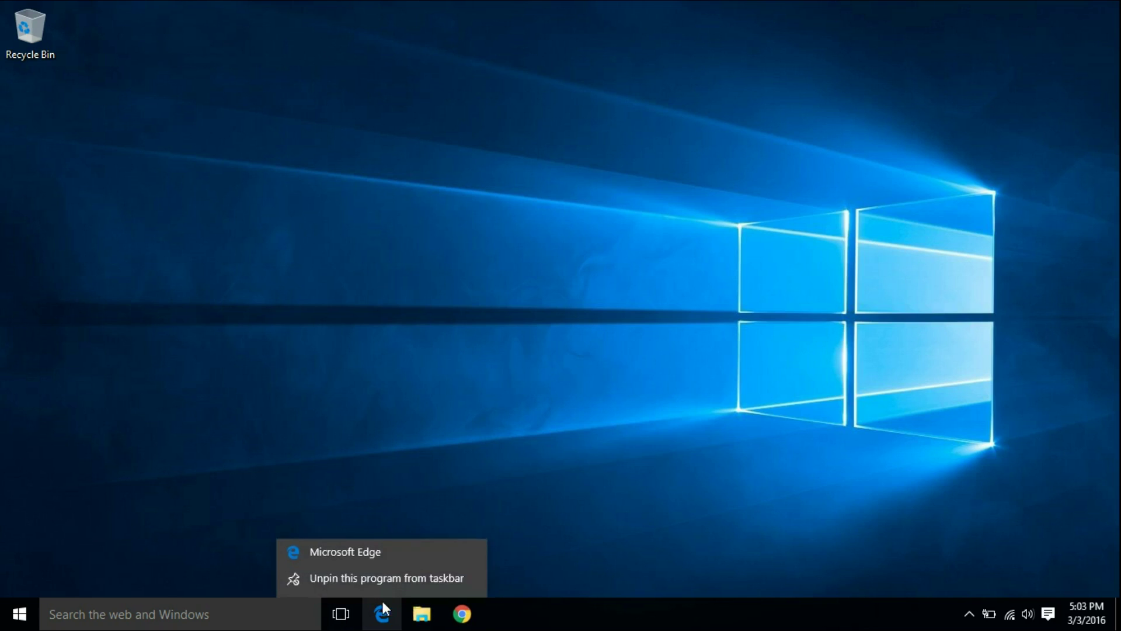
right_click(326, 613)
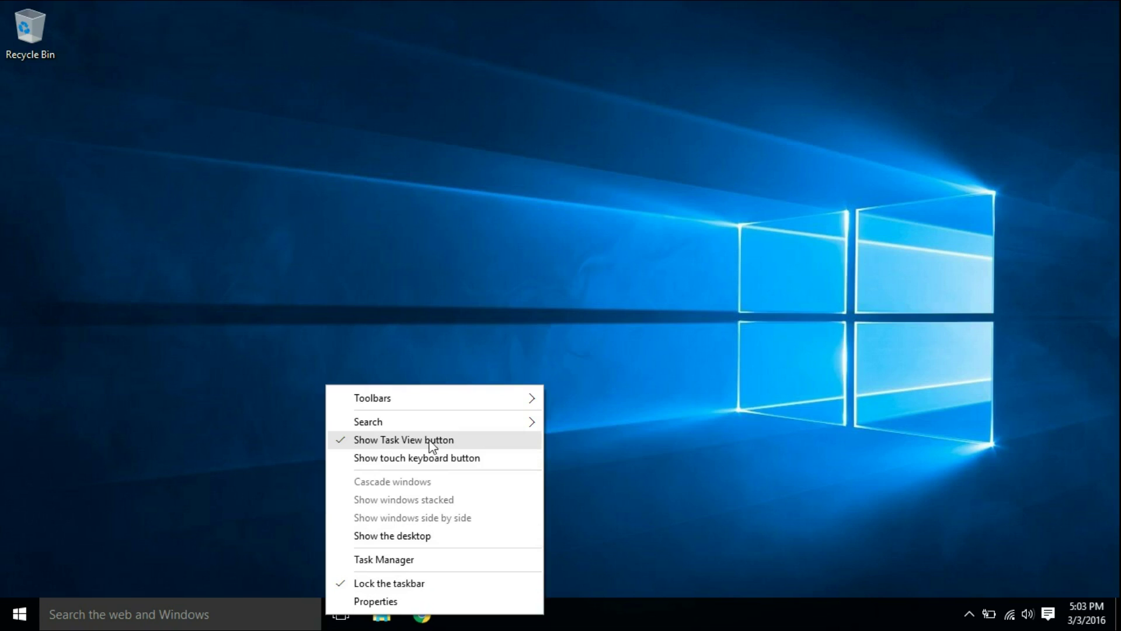
left_click(453, 442)
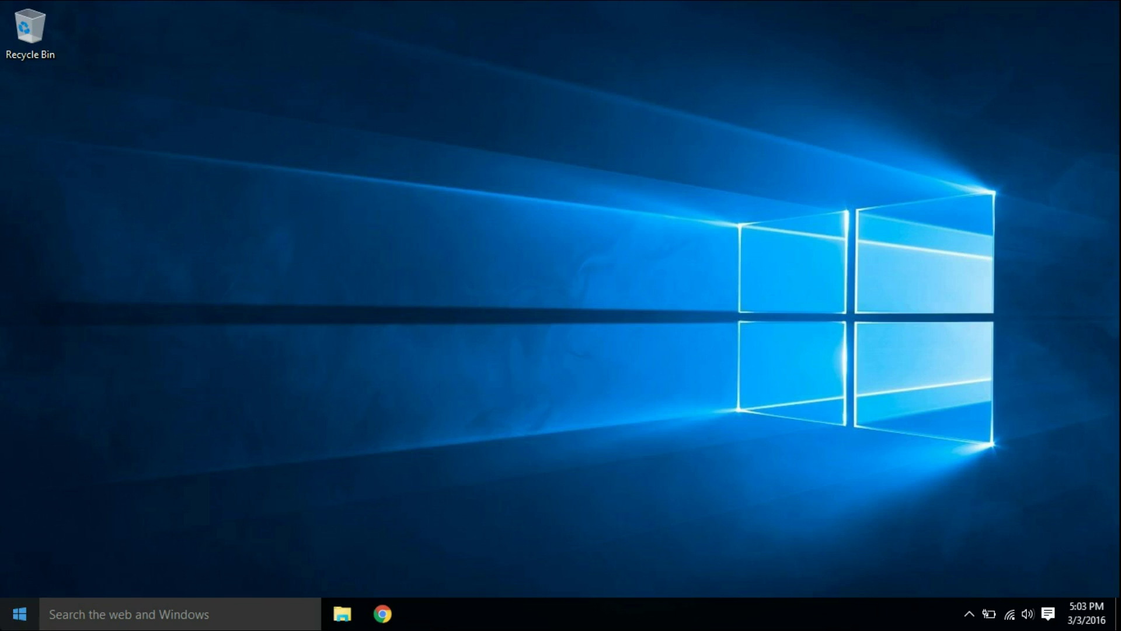
Set the taskbar search box to Hidden.
left_click(20, 613)
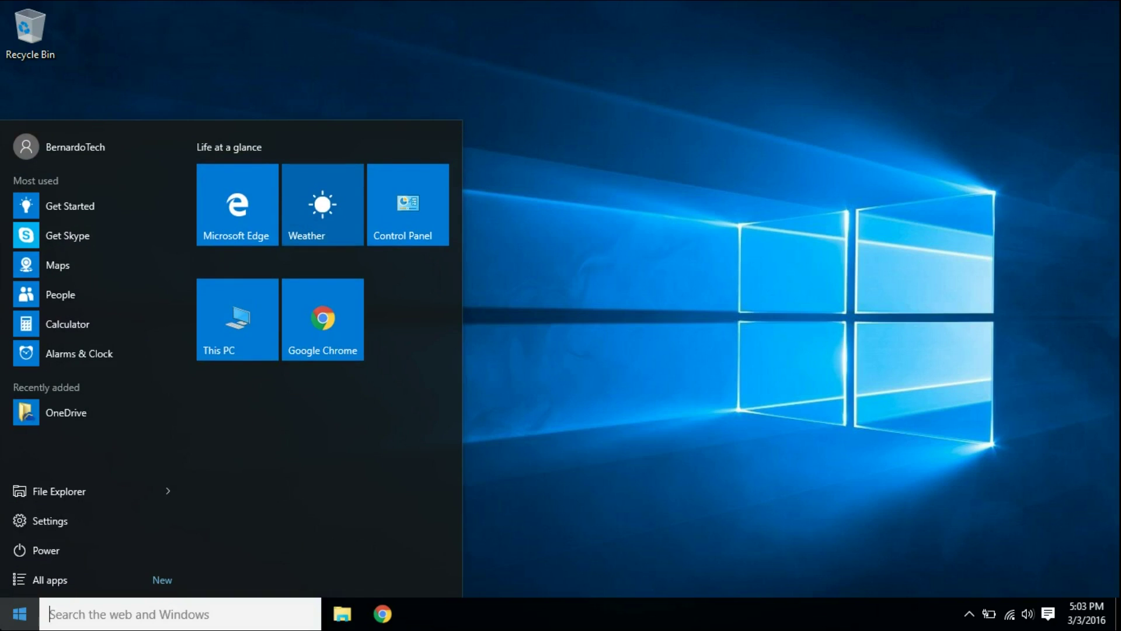
key("Escape")
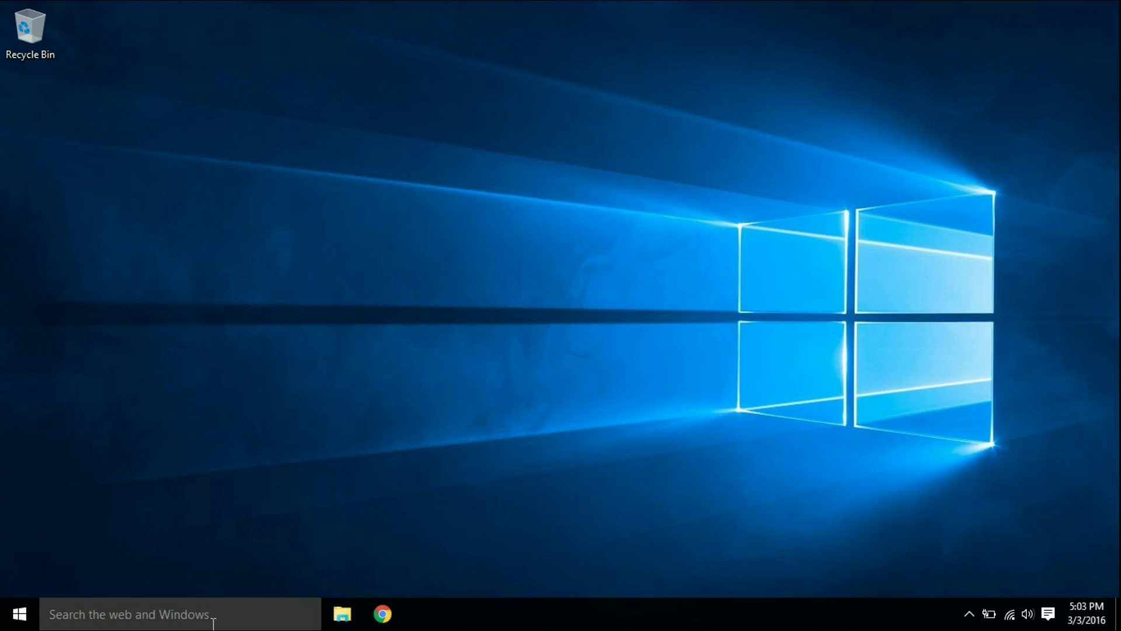
right_click(113, 618)
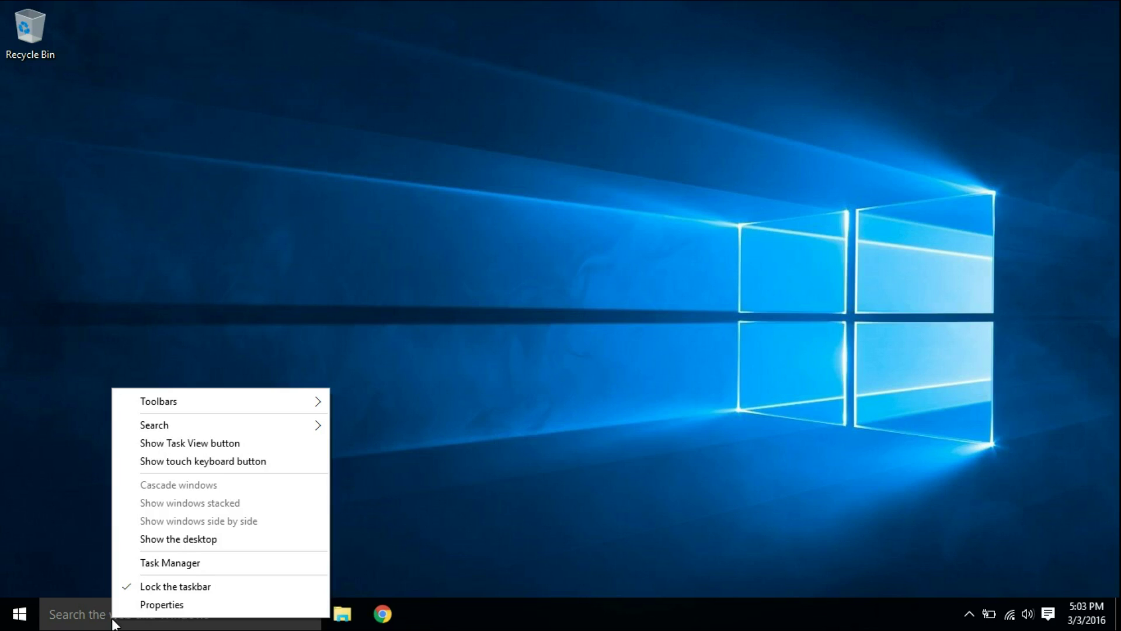
mouse_move(230, 430)
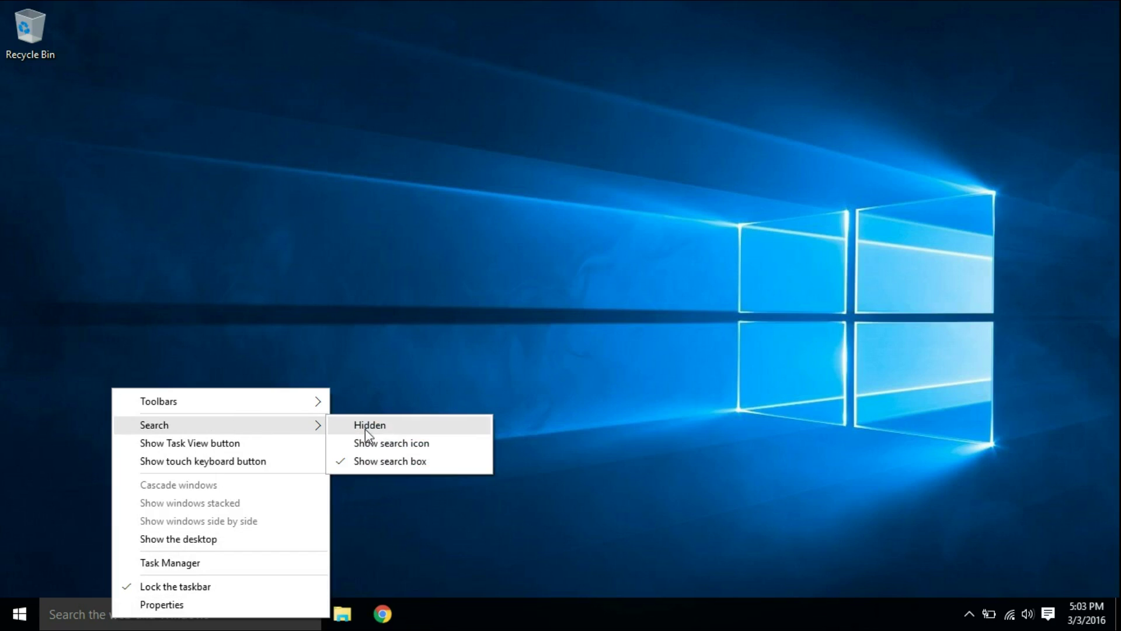
left_click(385, 428)
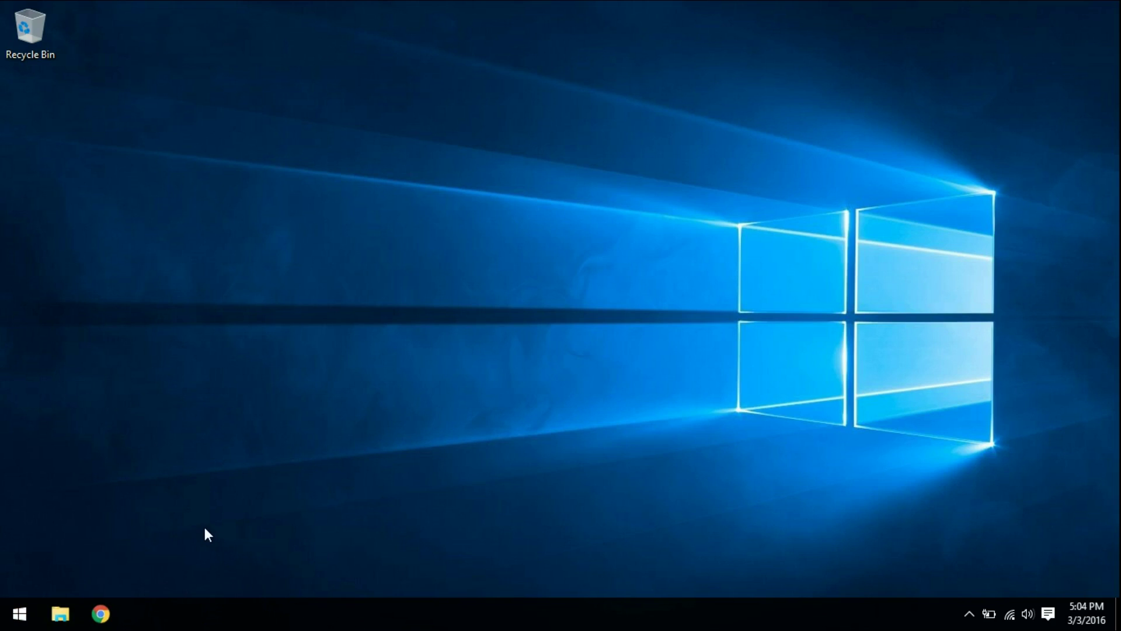
Resize the This PC tile to Small and move it right of the Google Chrome tile.
left_click(19, 613)
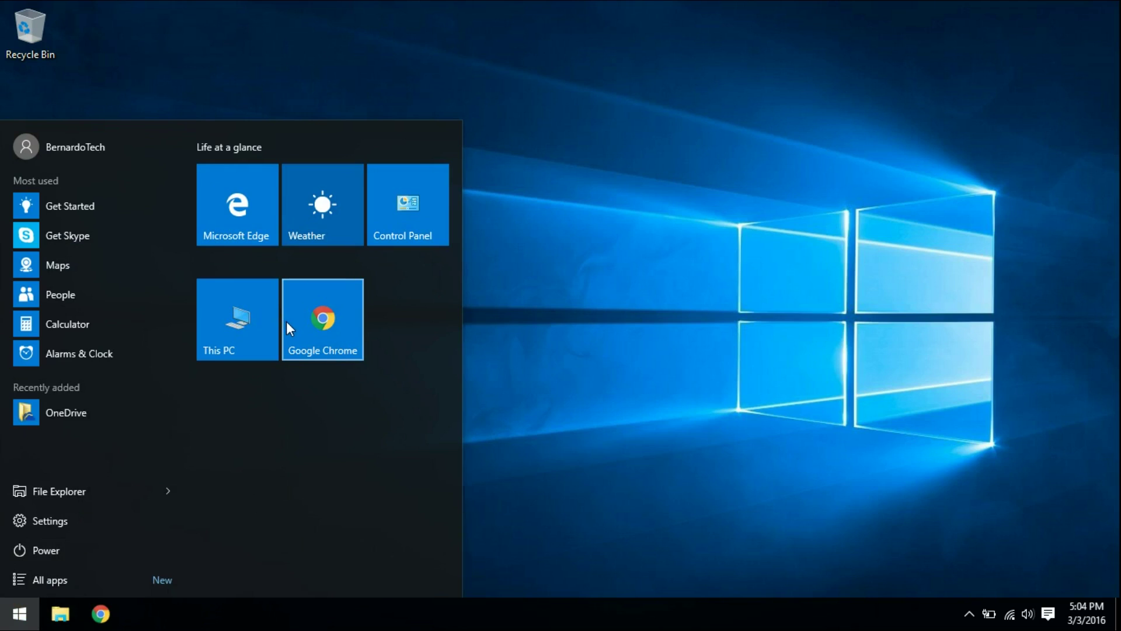
right_click(240, 309)
mouse_move(261, 343)
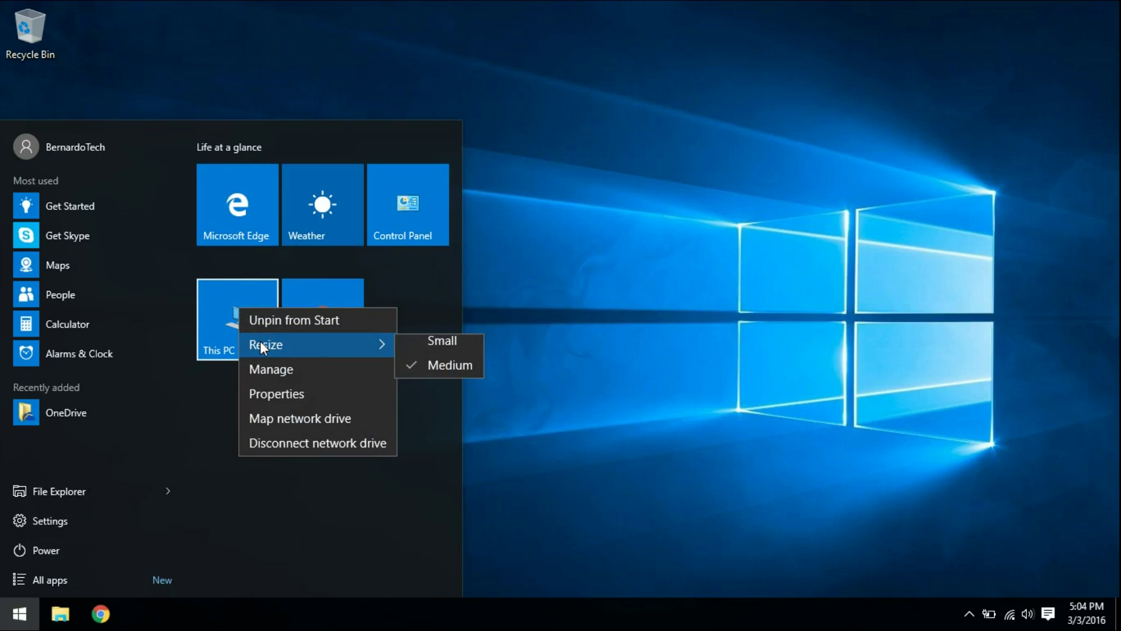
left_click(432, 347)
left_click_drag(221, 301, 408, 306)
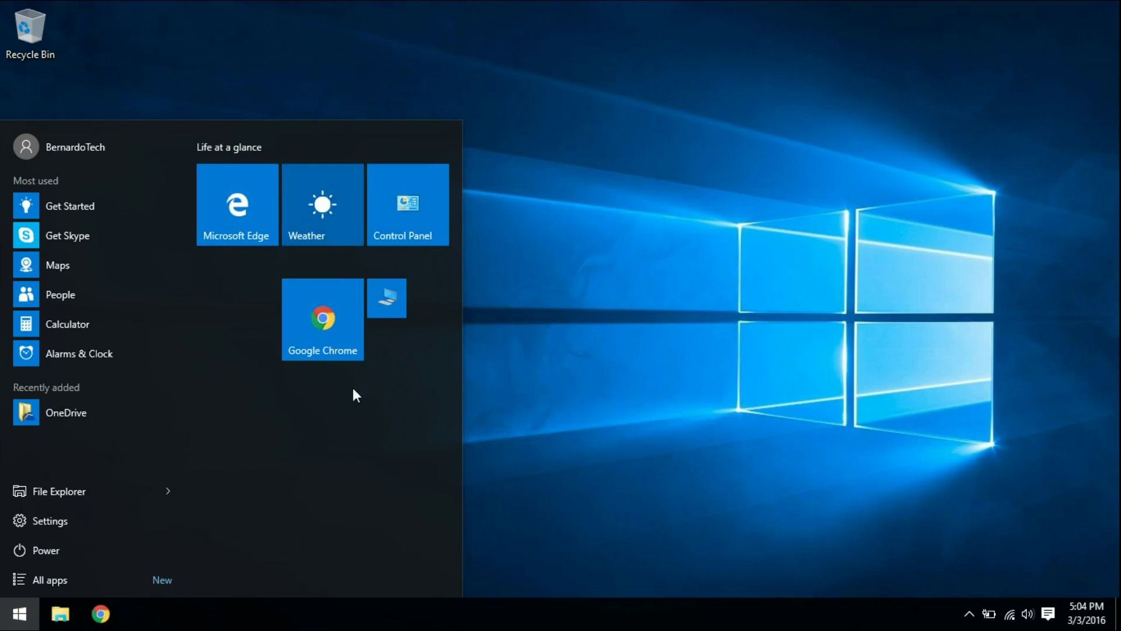
left_click(552, 391)
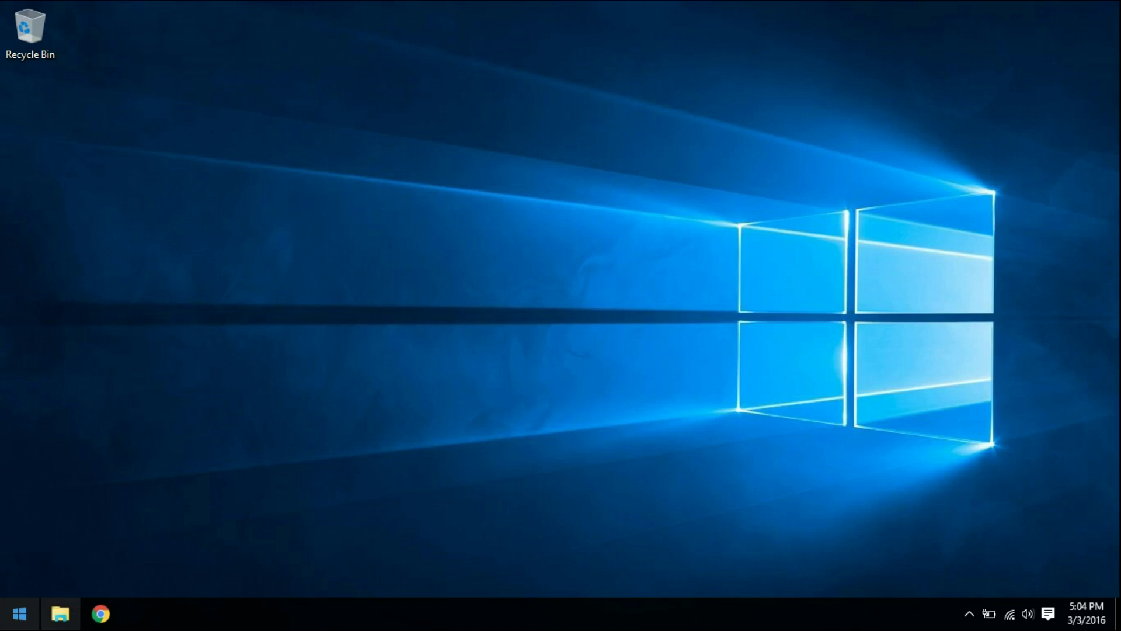
Search Start for 'chrome' and bring up the Google Chrome best match's options.
key("super")
key("super")
type("chrome")
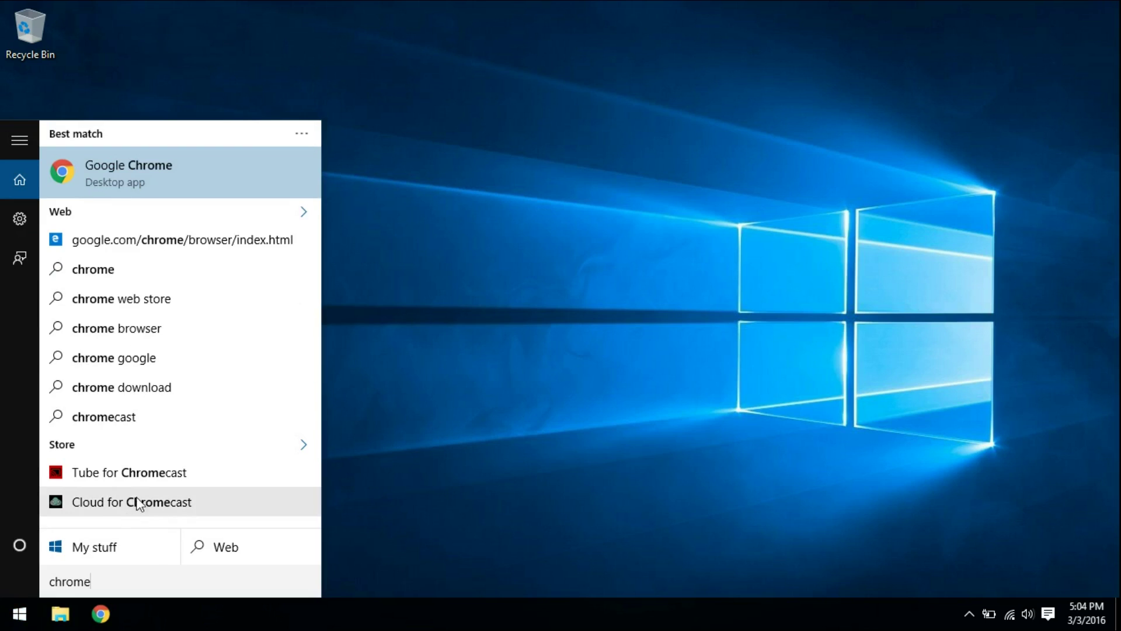
right_click(100, 168)
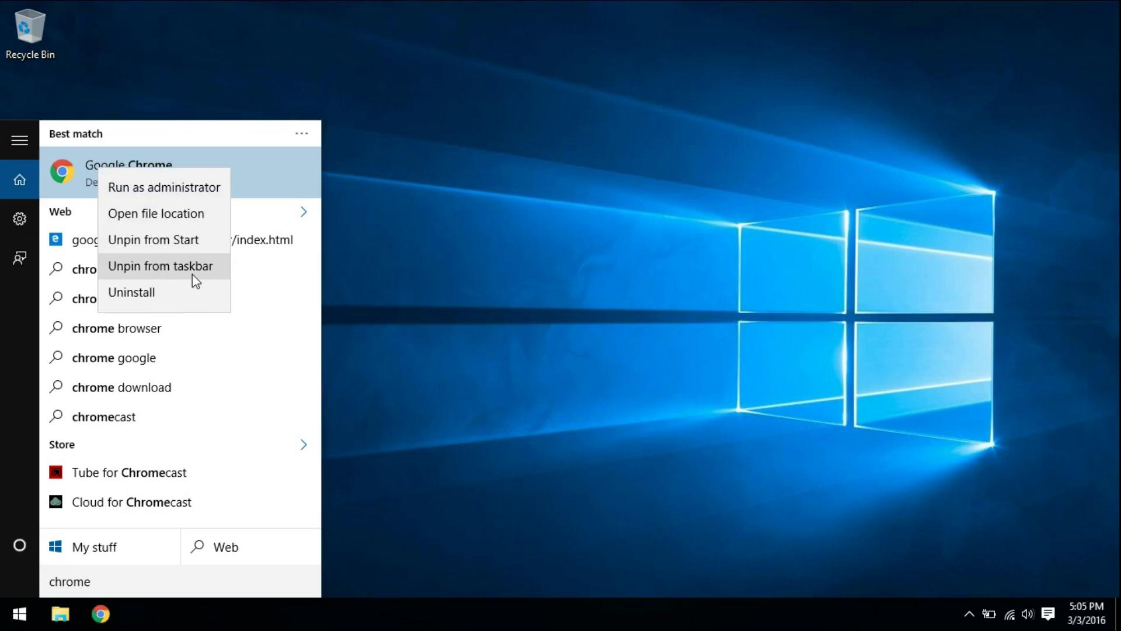
From Chrome's file location, send a Google Chrome shortcut to the Desktop.
left_click(158, 214)
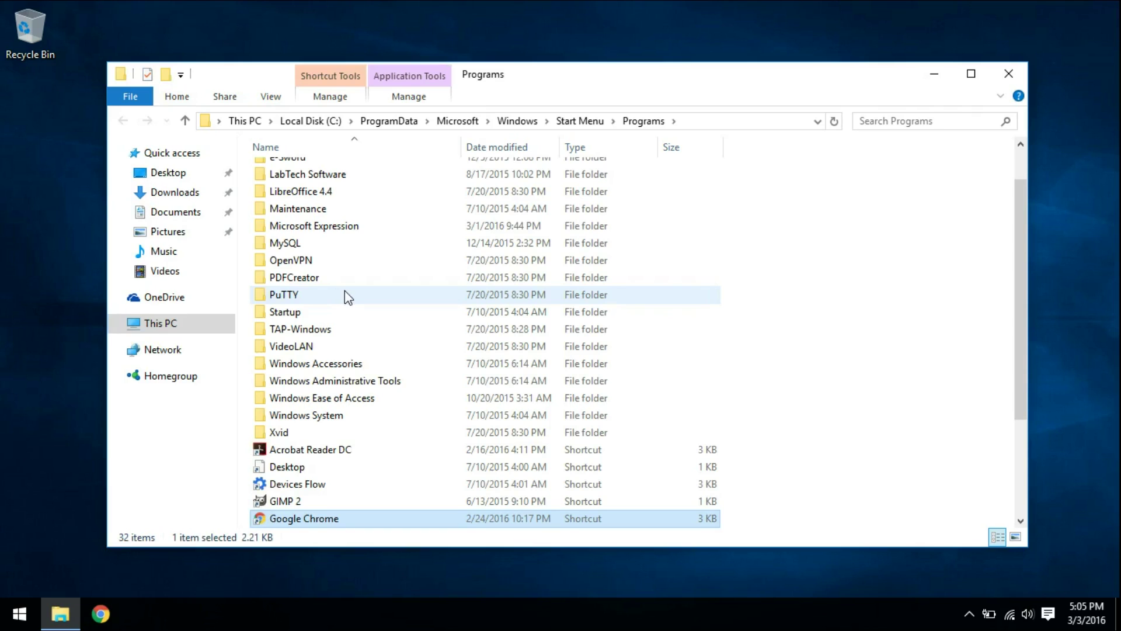
right_click(284, 521)
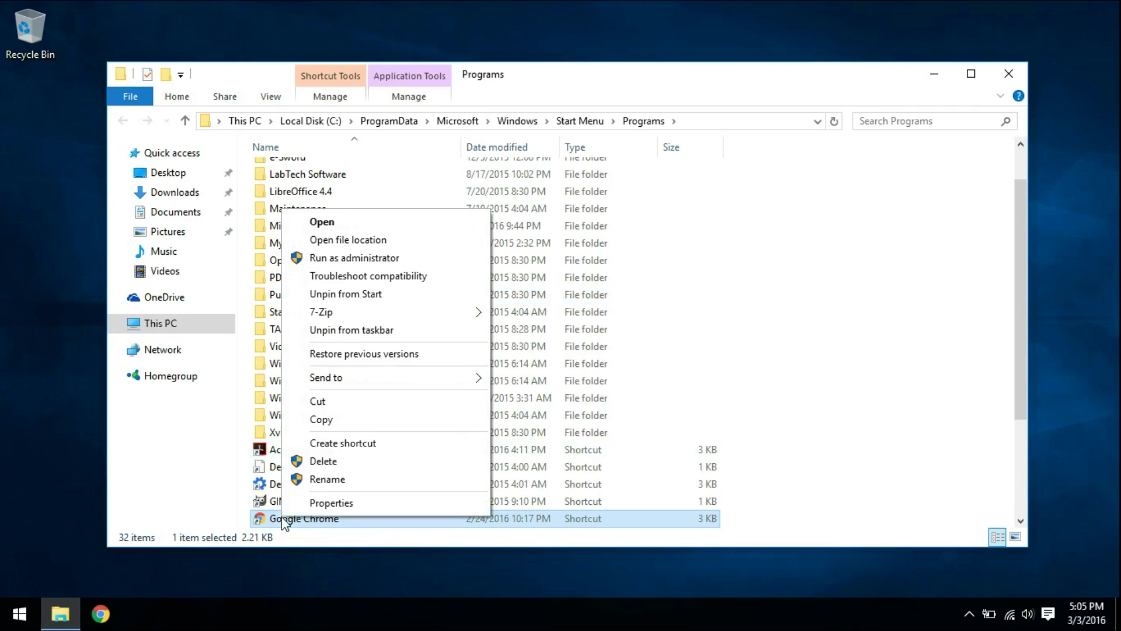
mouse_move(385, 385)
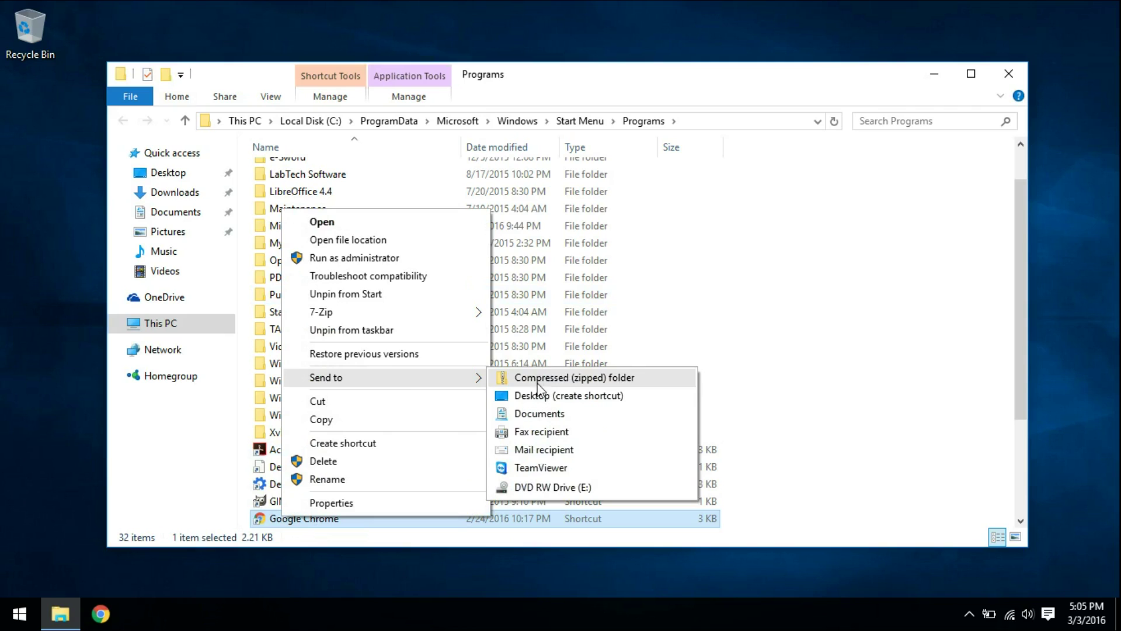
left_click(577, 395)
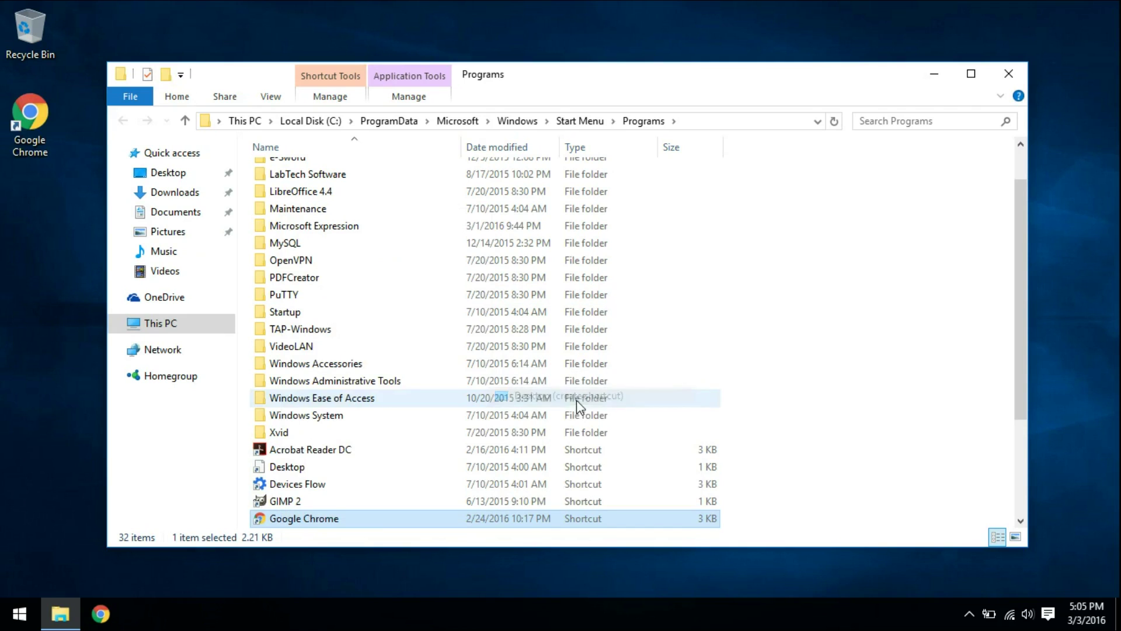
Close the Programs folder and search Start for 'icons' to find the desktop icons setting.
left_click(1008, 73)
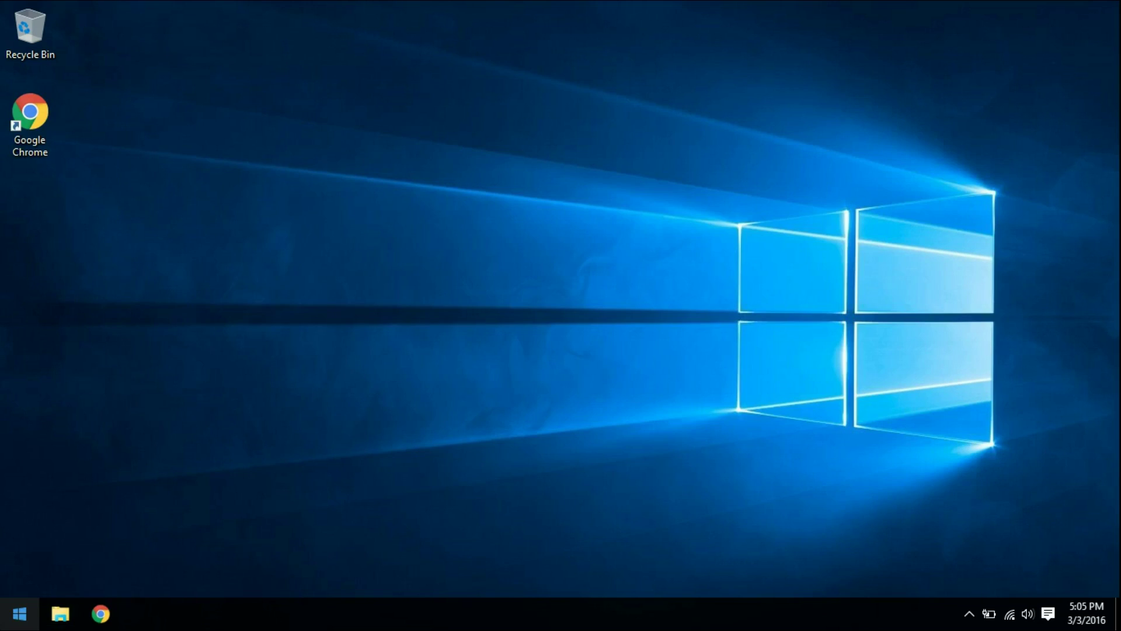
key("super")
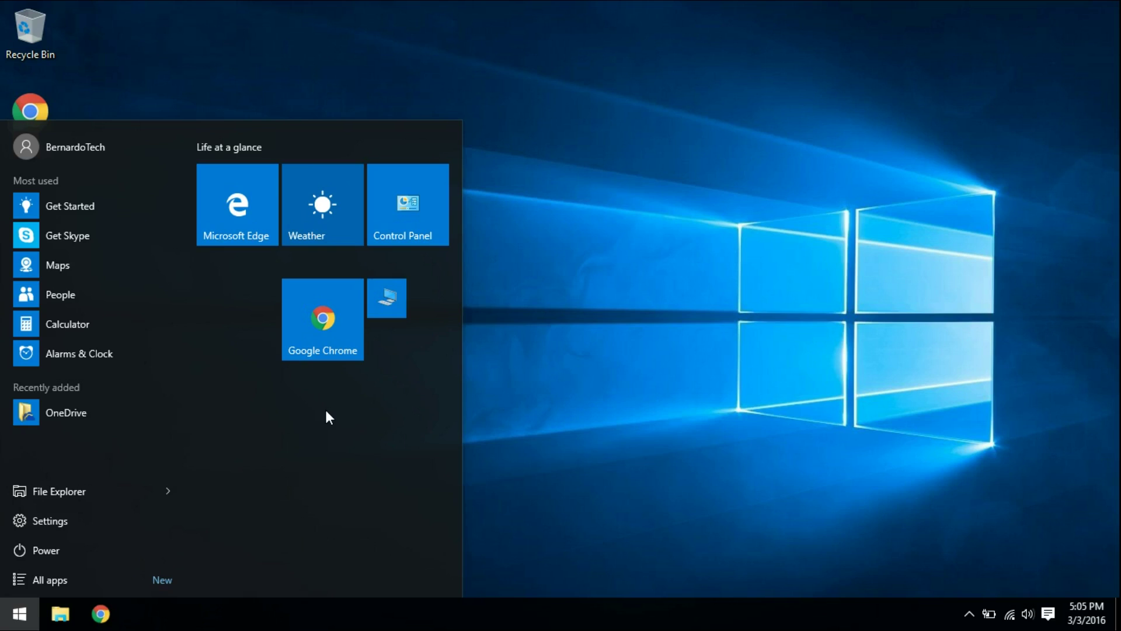
key("super")
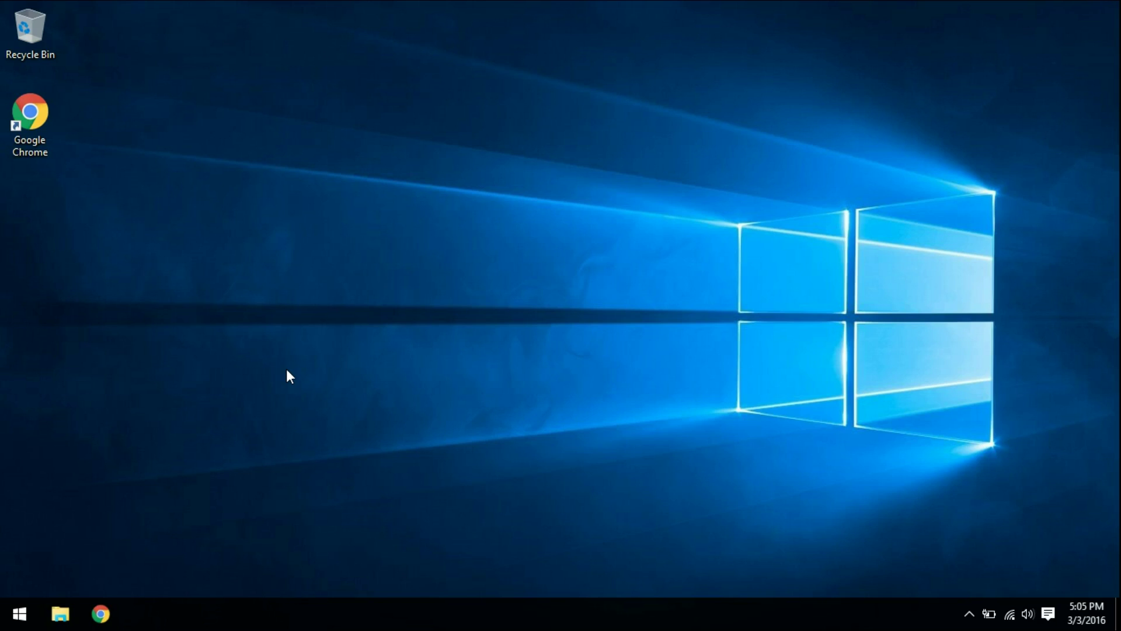
key("super")
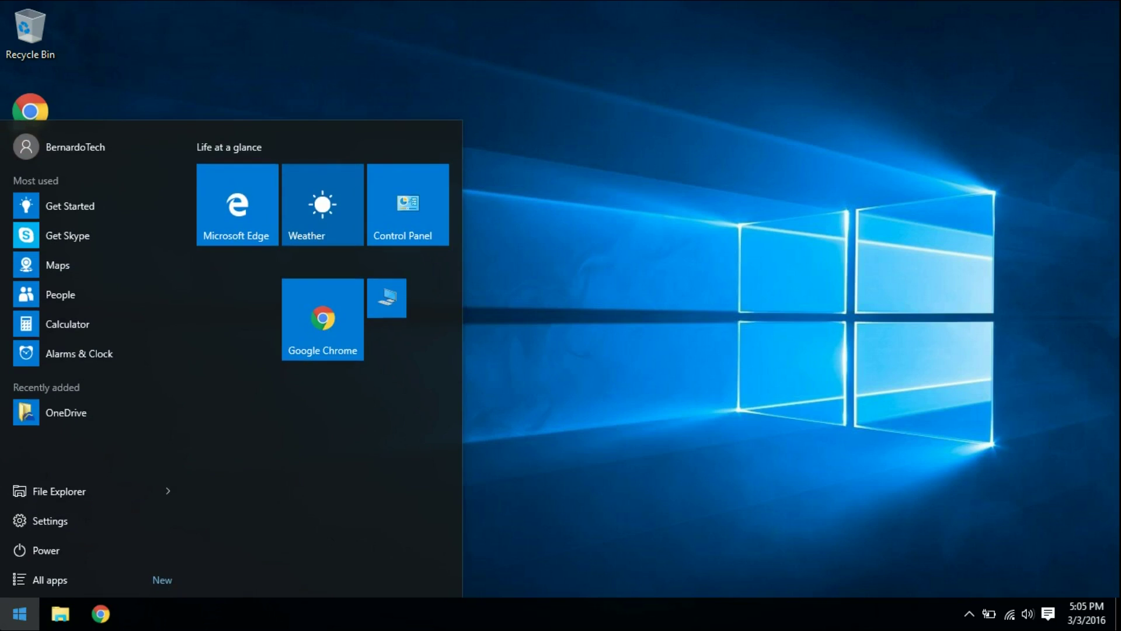
type("icons")
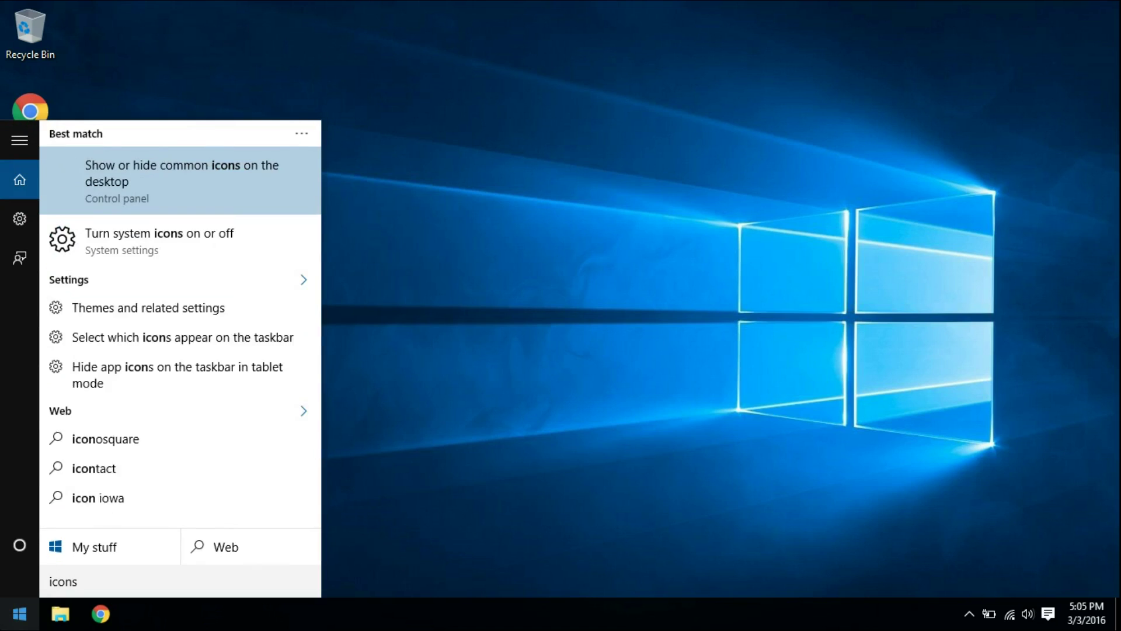
In Desktop Icon Settings, tick the Computer and Control Panel icons and confirm with OK.
left_click(131, 177)
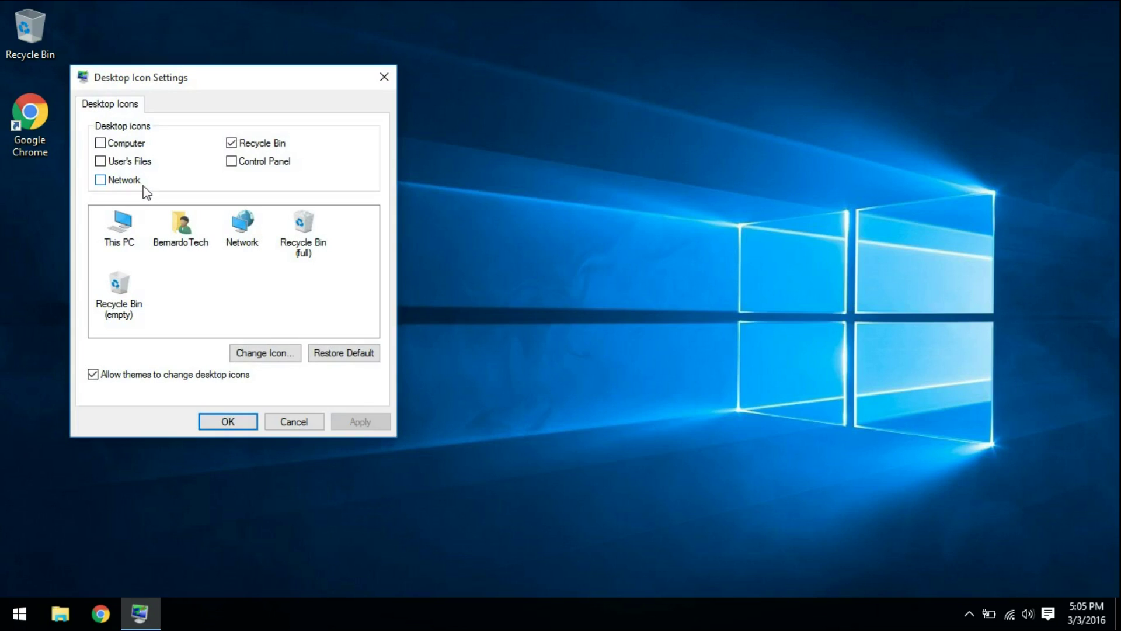
left_click(100, 144)
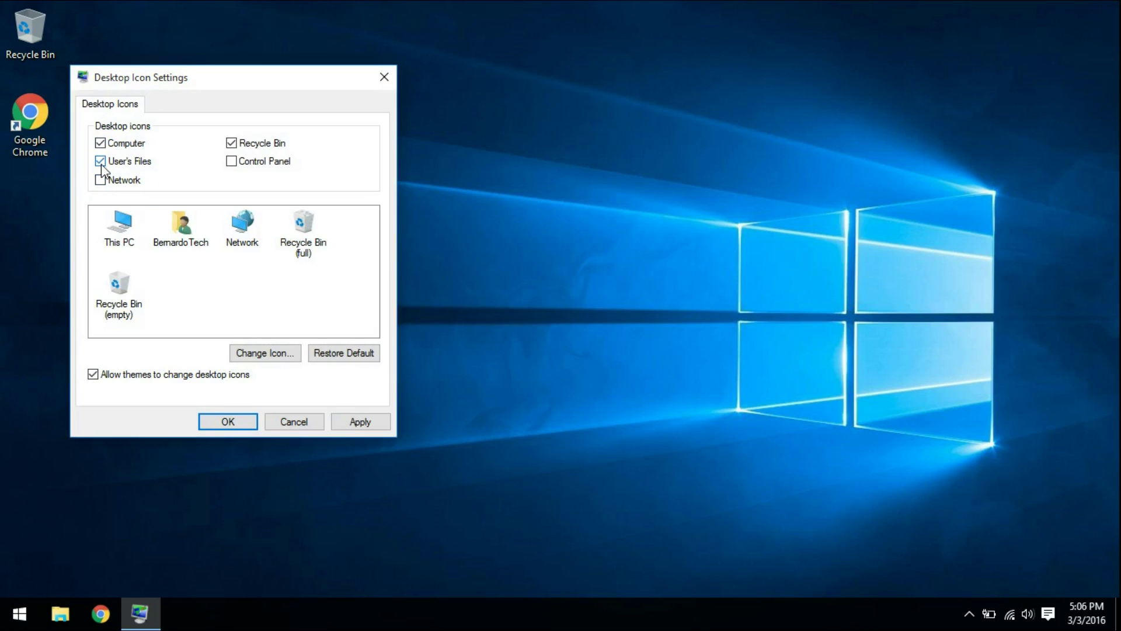
left_click(232, 161)
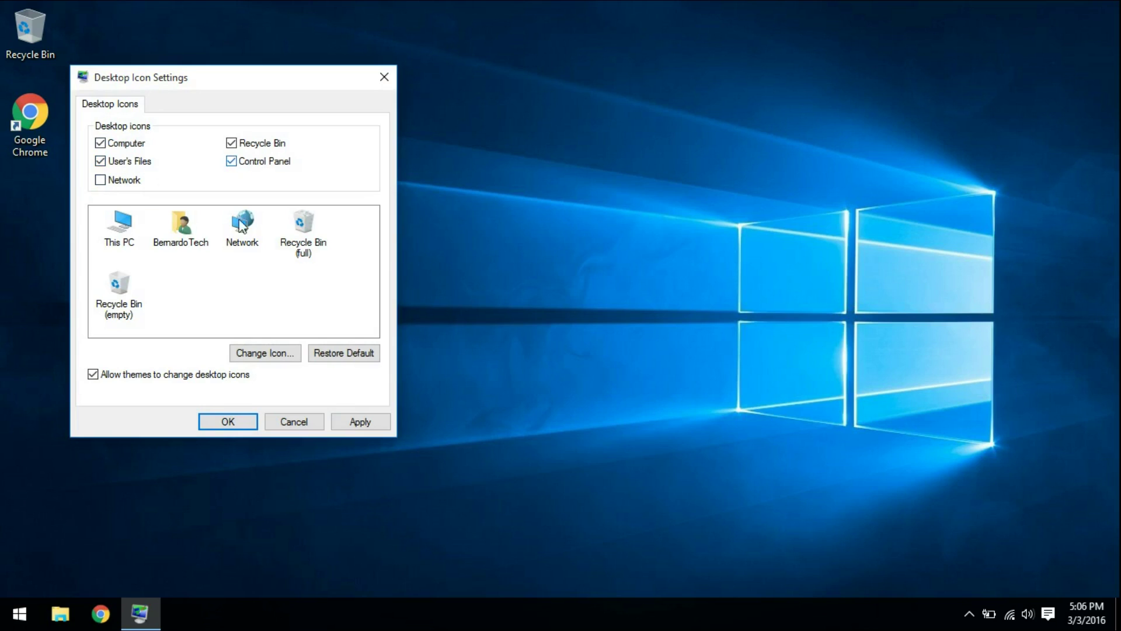
left_click(227, 422)
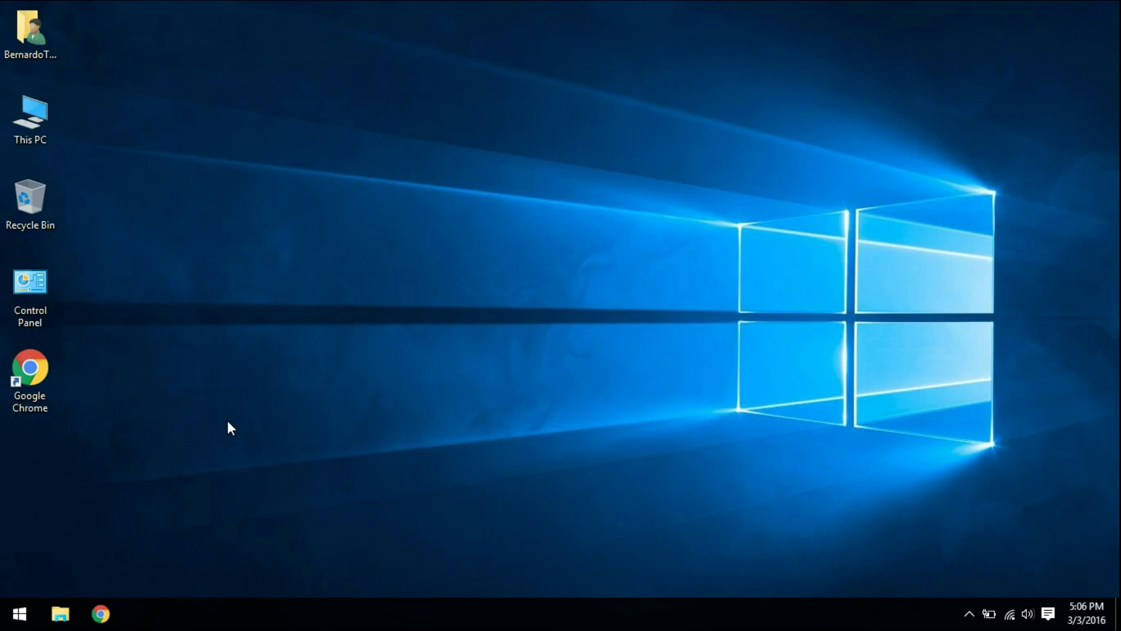